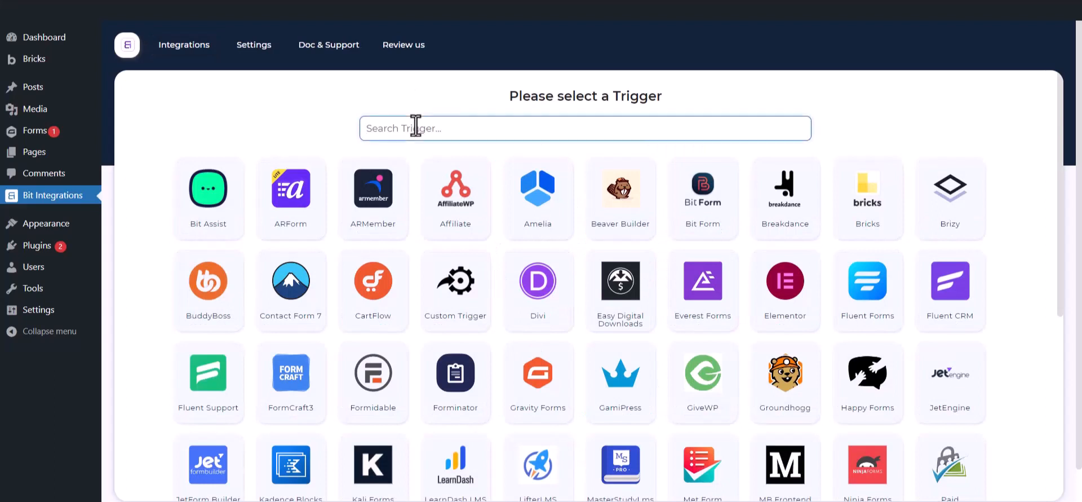
# Set Gravity Forms' Contact Us form as the integration trigger
pyautogui.write('gr')
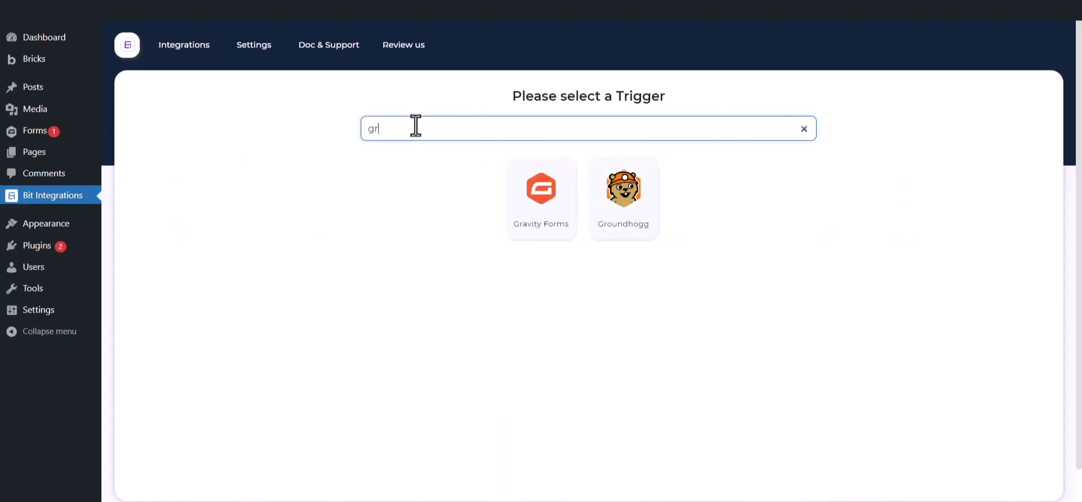
pyautogui.write('avity forms')
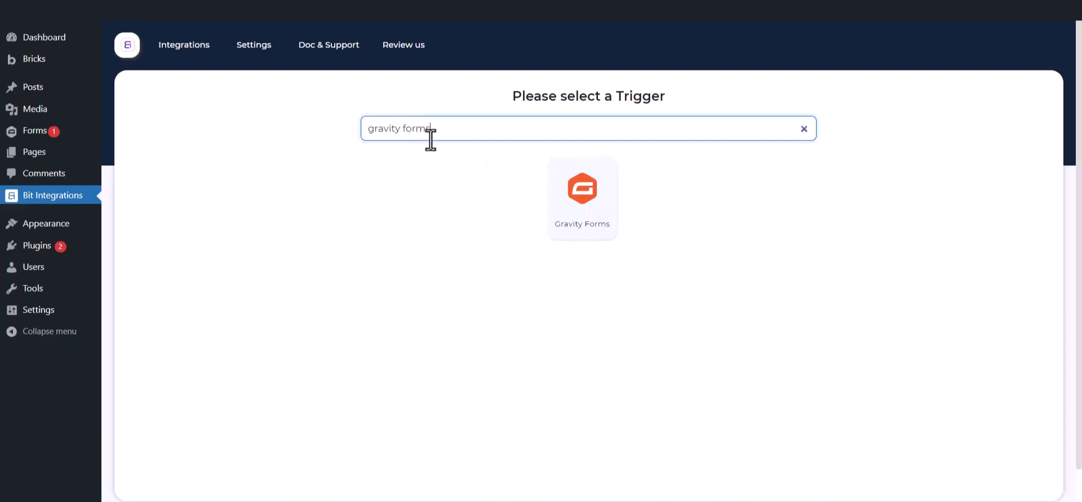
pyautogui.click(564, 212)
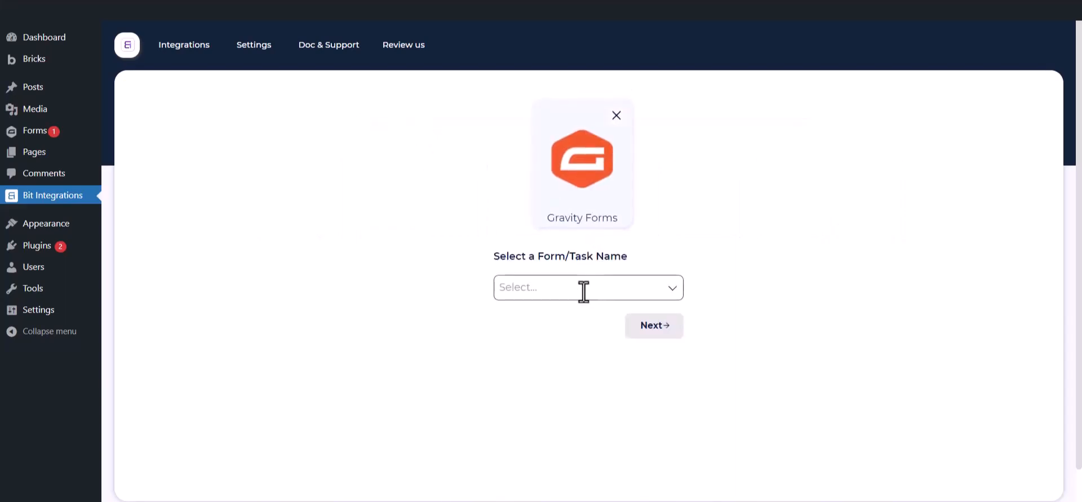
pyautogui.click(582, 289)
pyautogui.click(566, 315)
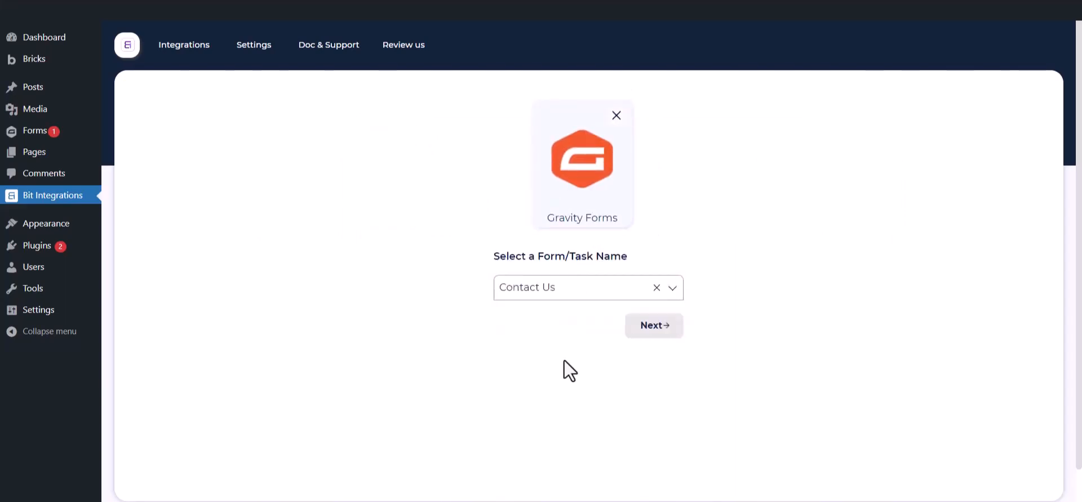
# Choose PerfexCRM as the integration's action
pyautogui.click(654, 326)
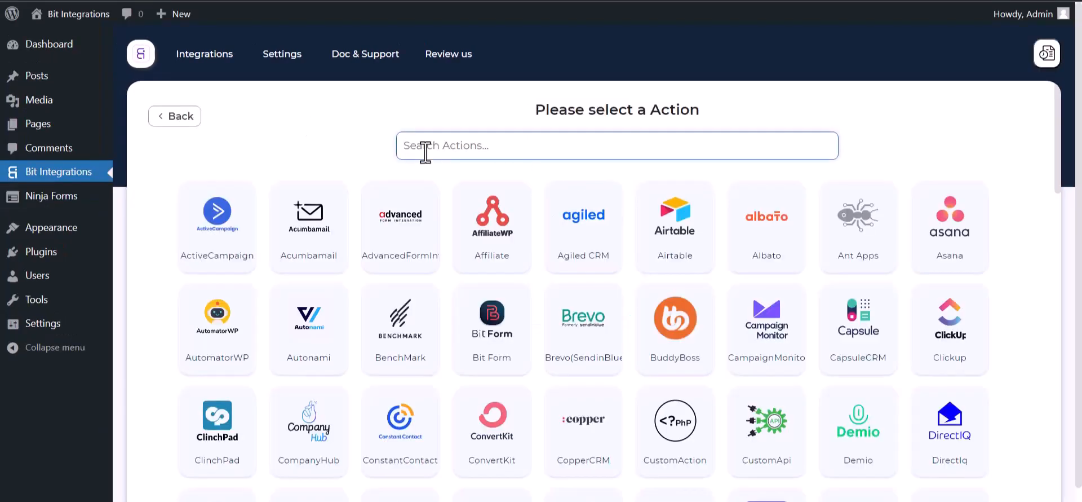
pyautogui.write('perf')
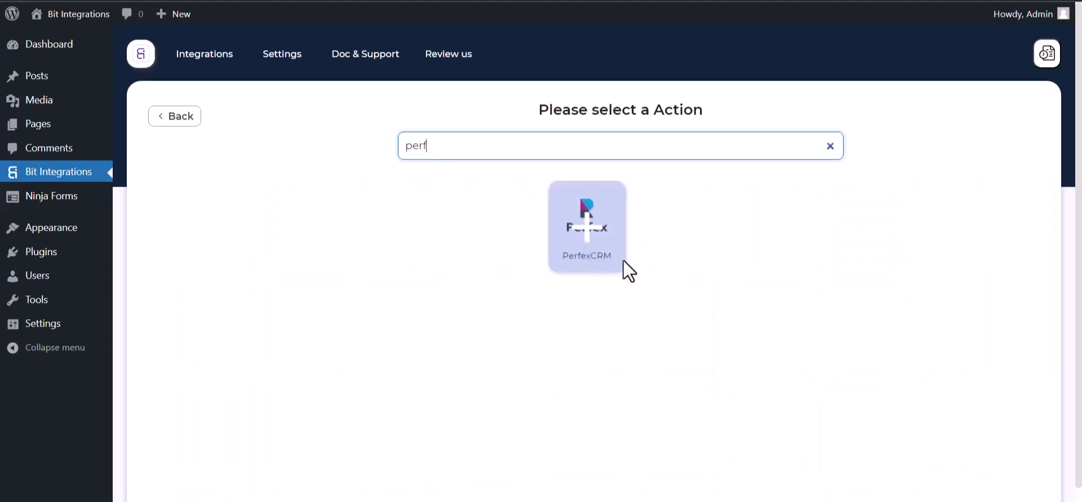
pyautogui.click(617, 262)
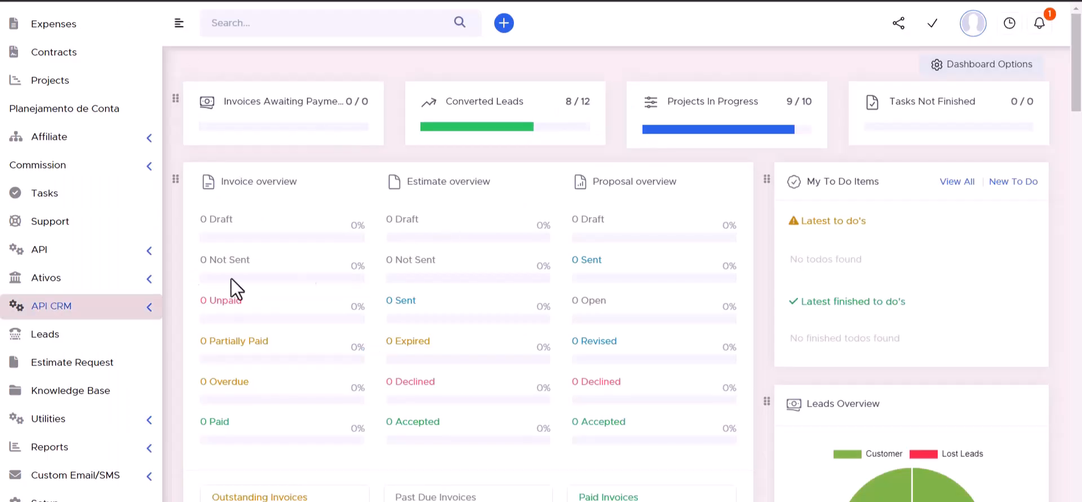
# Copy the API URL from Perfex CRM's API CRM Manager into Bit Integrations' Access API URL field
pyautogui.click(150, 313)
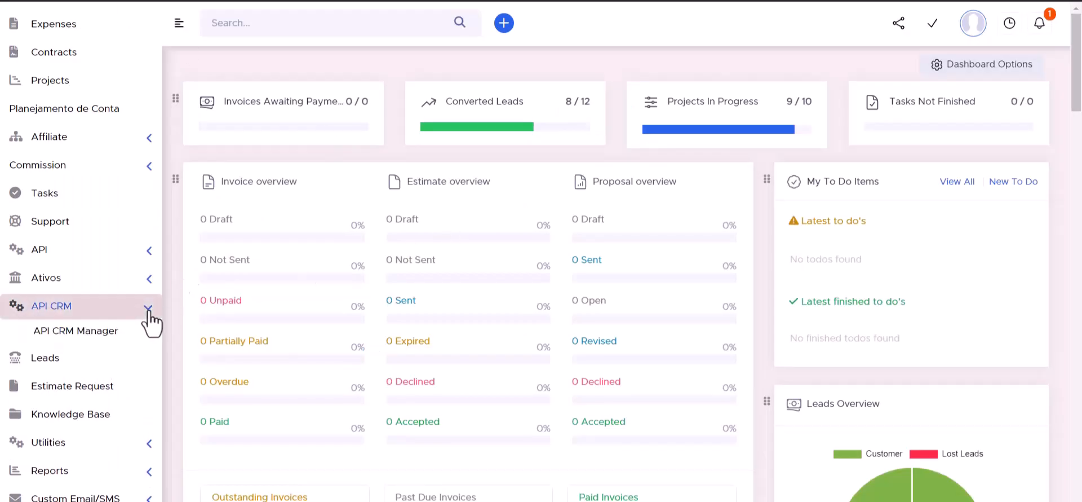
pyautogui.click(85, 337)
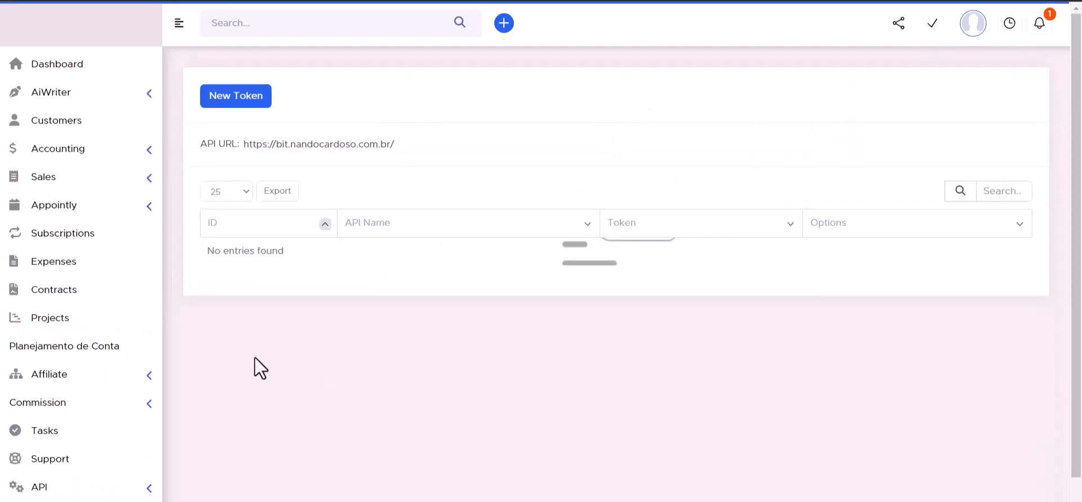
pyautogui.tripleClick(293, 145)
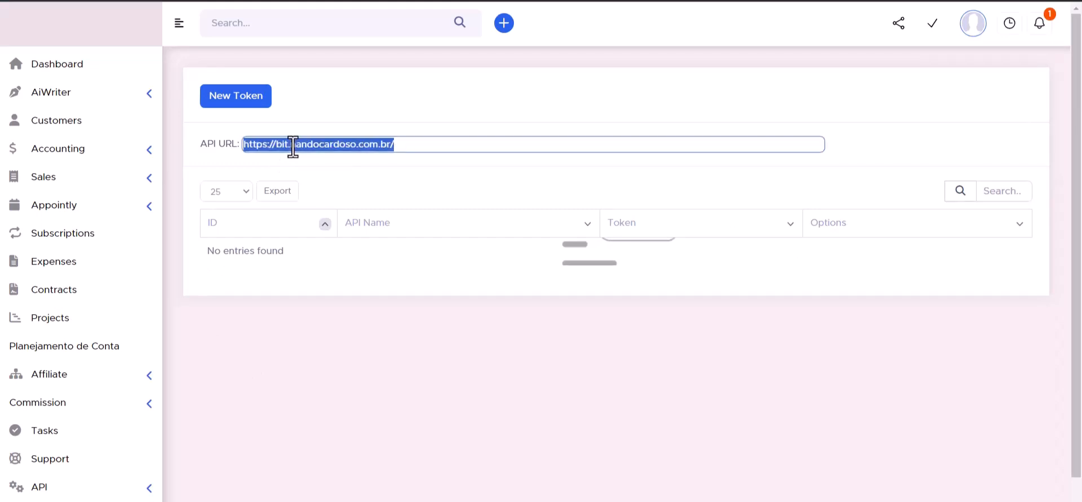
pyautogui.click(261, 1)
pyautogui.click(230, 276)
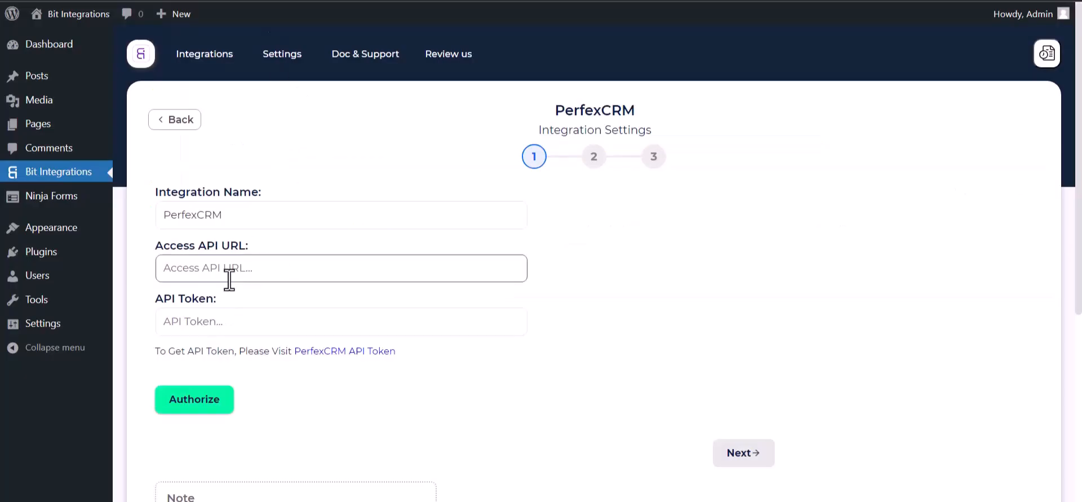
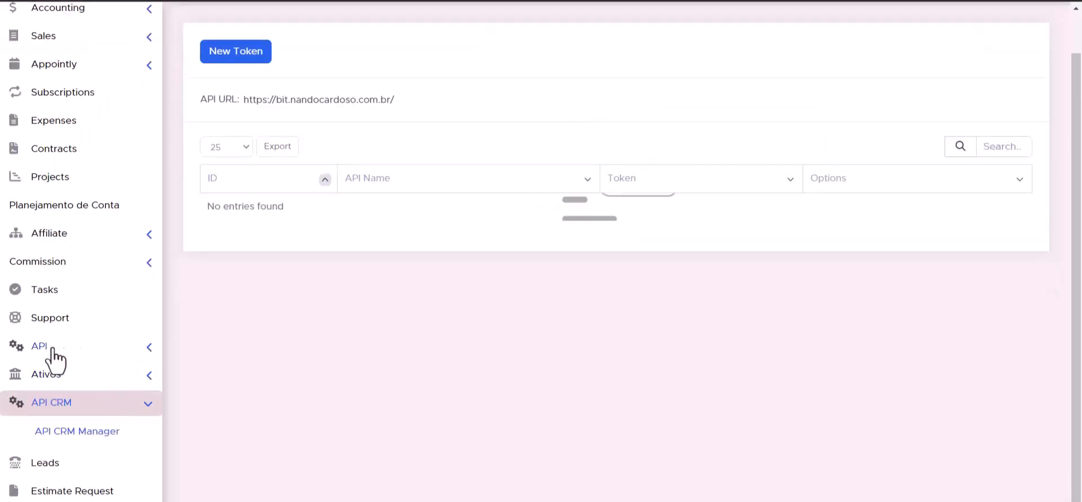
# Start a new API token in API Management and name it Bit Integrations
pyautogui.click(151, 349)
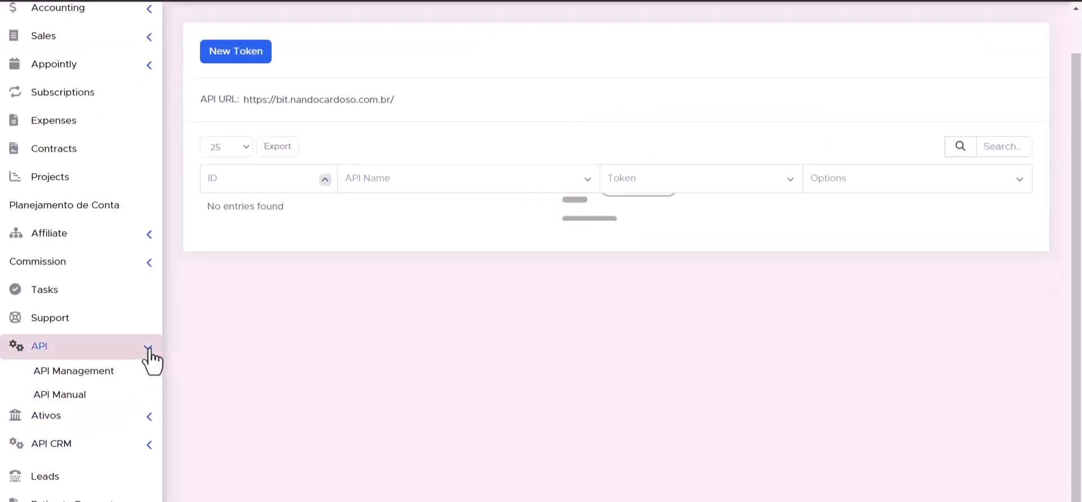
pyautogui.click(87, 376)
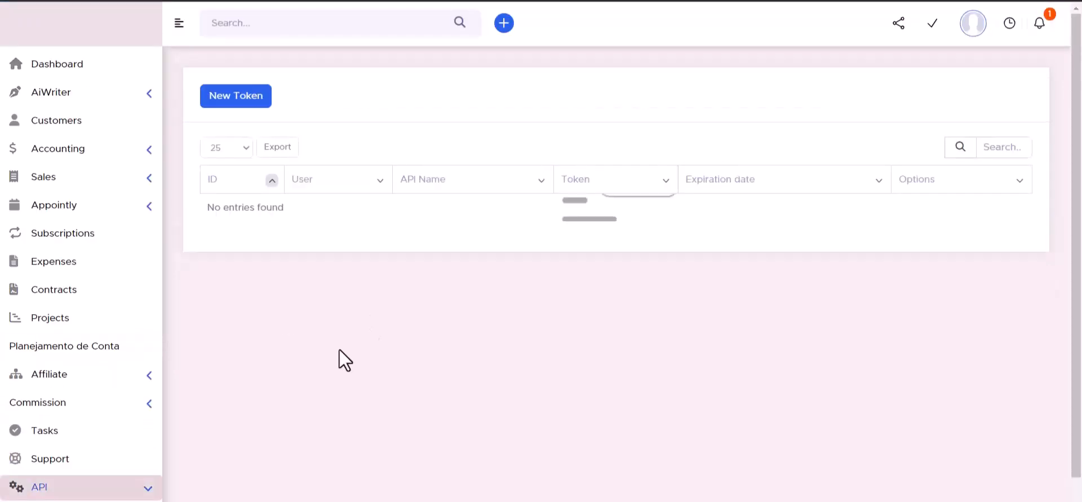
pyautogui.click(234, 100)
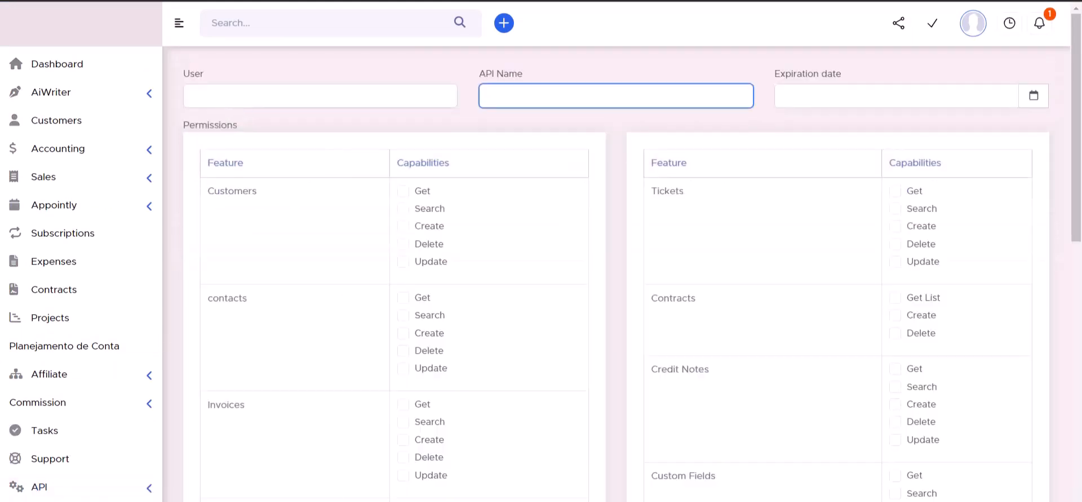
pyautogui.click(478, 253)
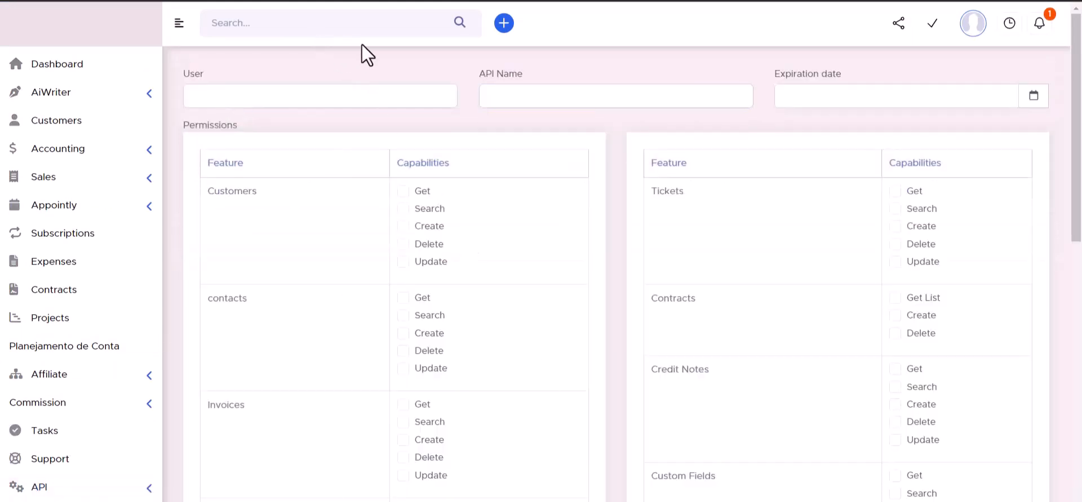
pyautogui.click(516, 93)
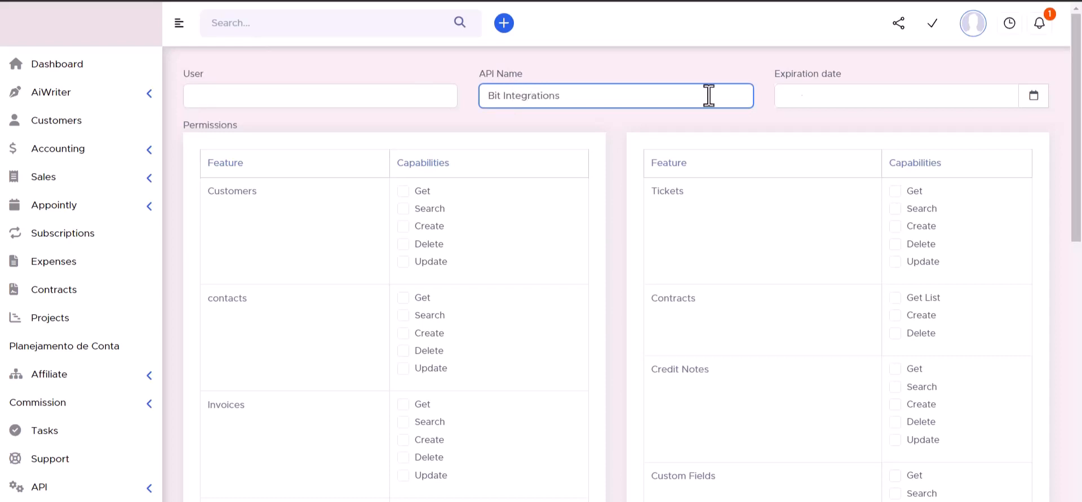
pyautogui.click(1034, 97)
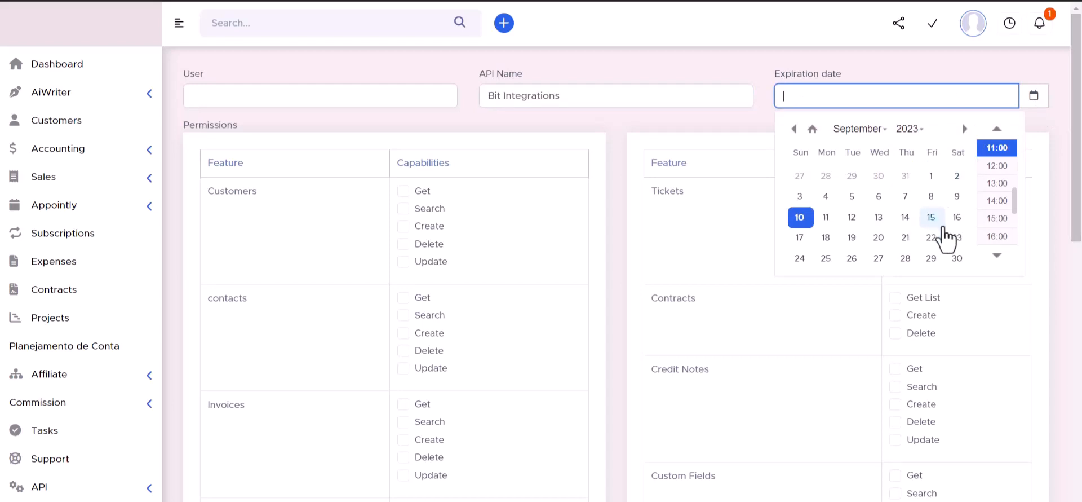
pyautogui.click(957, 258)
pyautogui.click(910, 129)
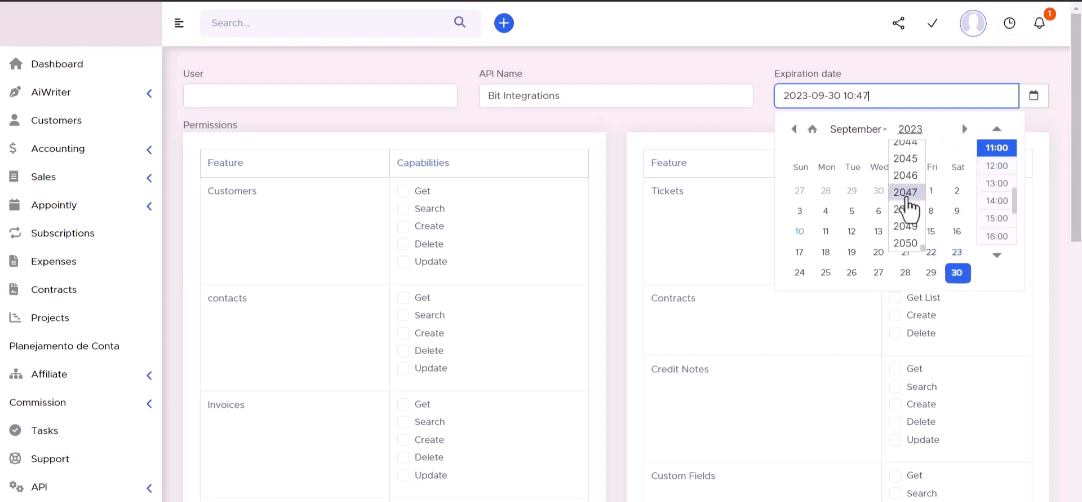
pyautogui.click(908, 157)
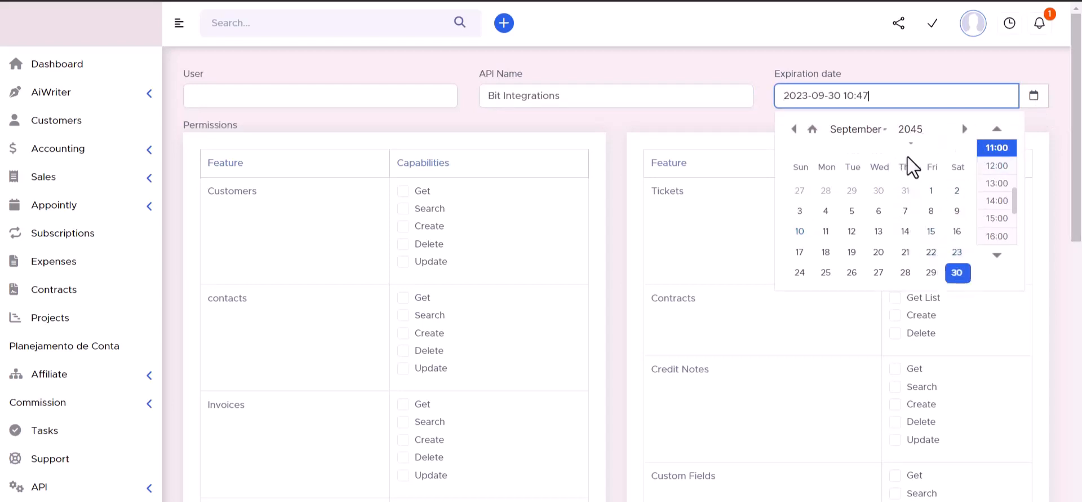
pyautogui.click(735, 61)
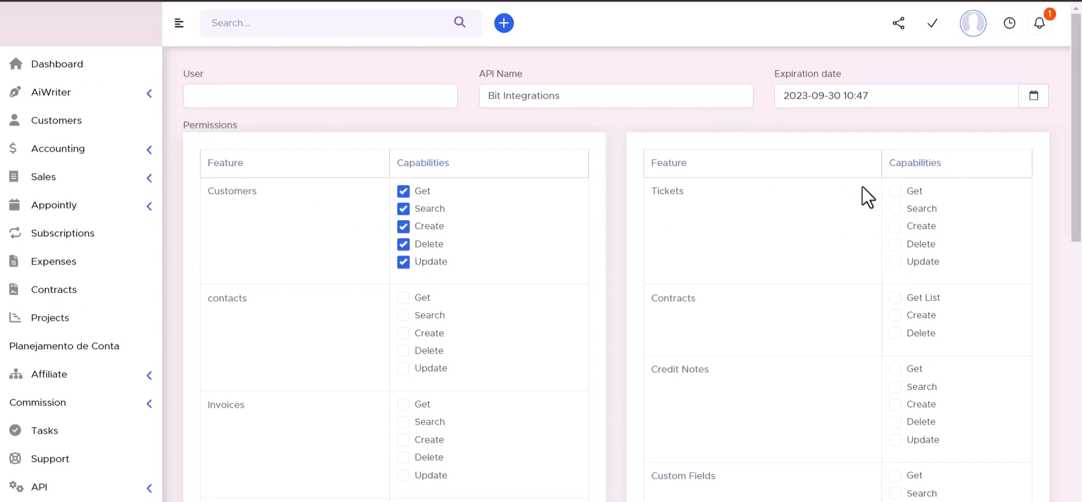
# Allow all permissions for Contracts, Tickets, Contacts, Invoices, Credit Notes, Items and Custom Fields
pyautogui.click(895, 297)
pyautogui.click(895, 315)
pyautogui.click(895, 226)
pyautogui.click(895, 190)
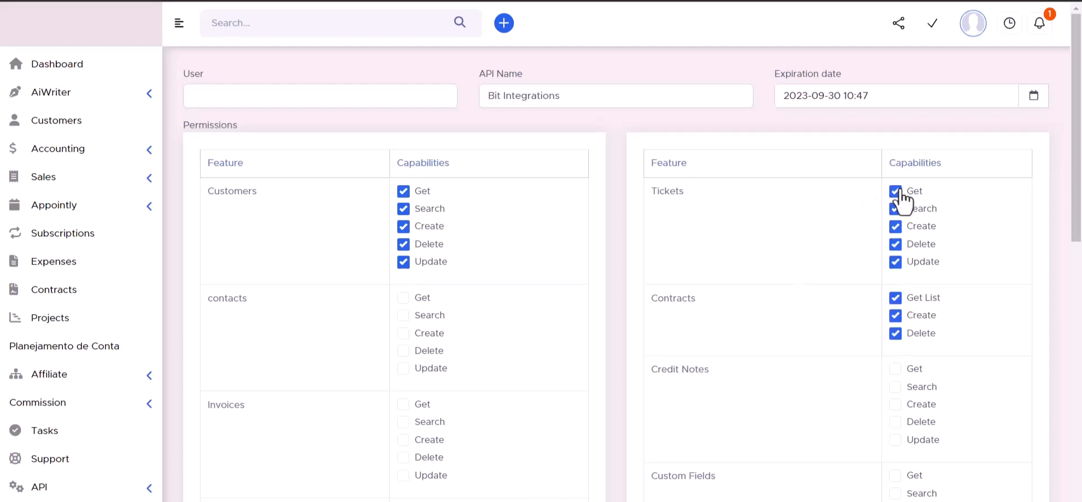
pyautogui.click(403, 297)
pyautogui.click(404, 315)
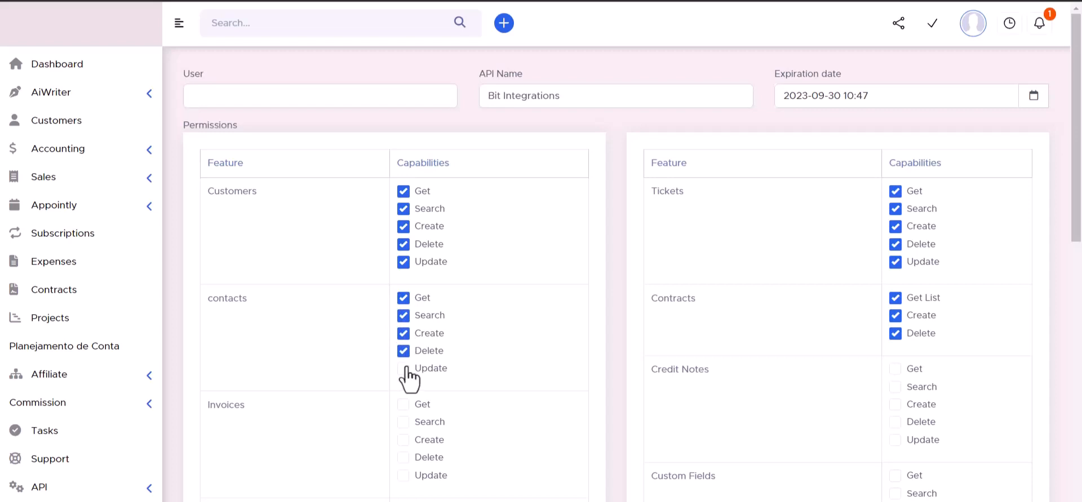
pyautogui.click(404, 368)
pyautogui.scroll(-3, 486, 270)
pyautogui.click(404, 262)
pyautogui.click(404, 280)
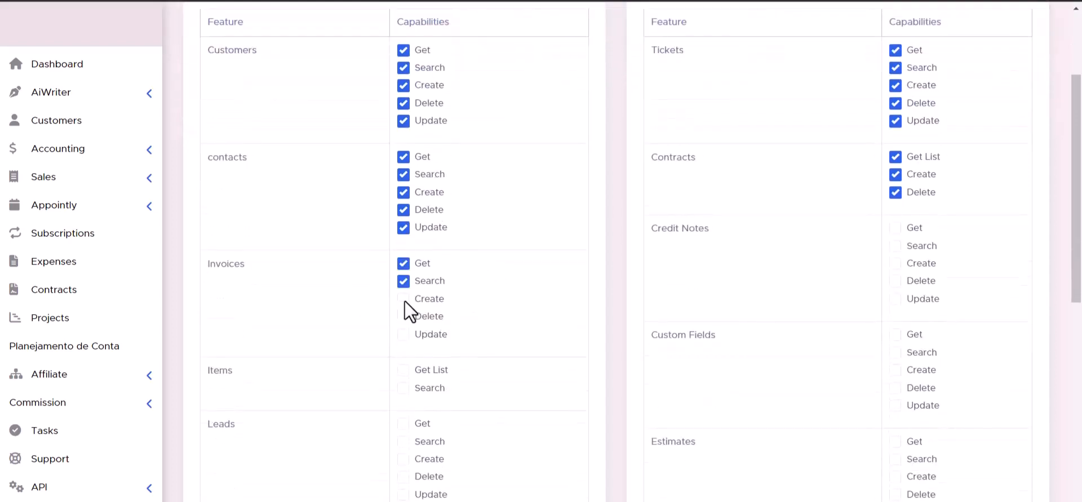
pyautogui.click(404, 298)
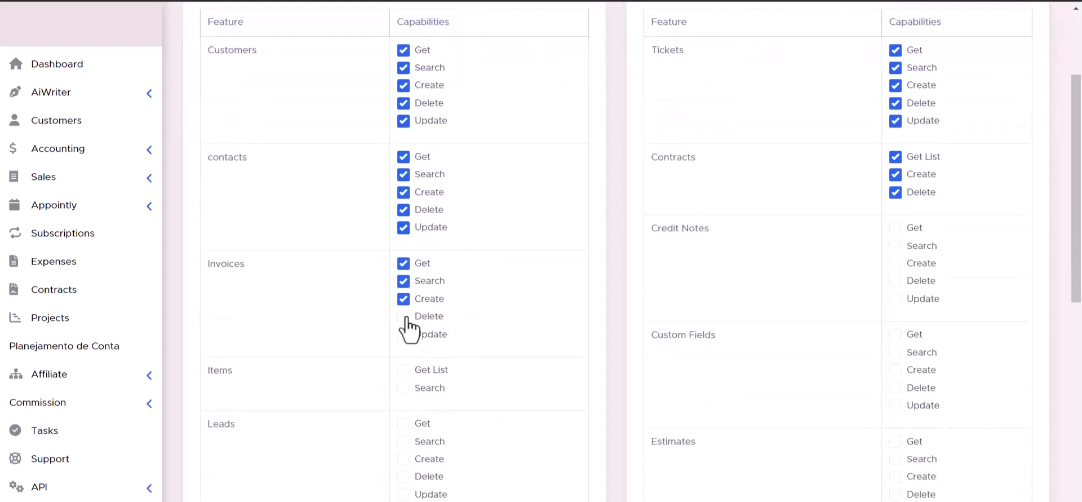
pyautogui.click(895, 281)
pyautogui.click(895, 263)
pyautogui.scroll(-3, 545, 309)
pyautogui.click(404, 246)
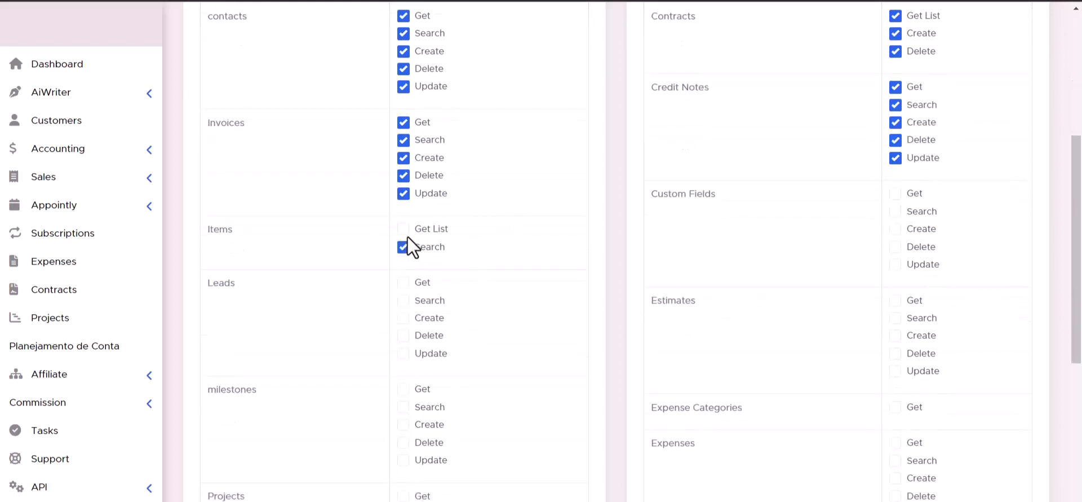
pyautogui.click(404, 228)
pyautogui.click(895, 264)
pyautogui.click(896, 246)
pyautogui.click(895, 228)
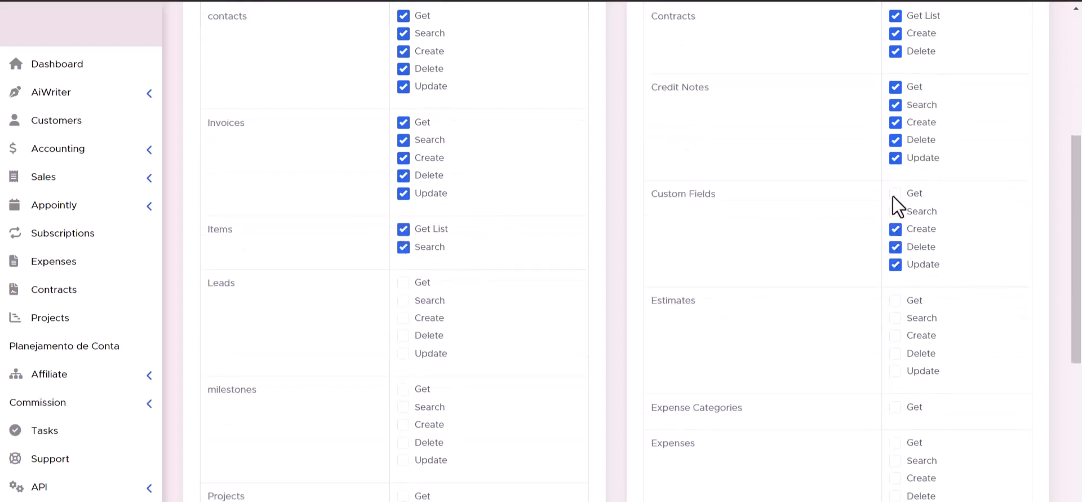
pyautogui.click(895, 194)
pyautogui.click(895, 211)
# Allow all permissions for Leads, Estimates, Milestones, Projects, Expenses, Staffs, Tasks and Payments
pyautogui.click(404, 335)
pyautogui.click(403, 353)
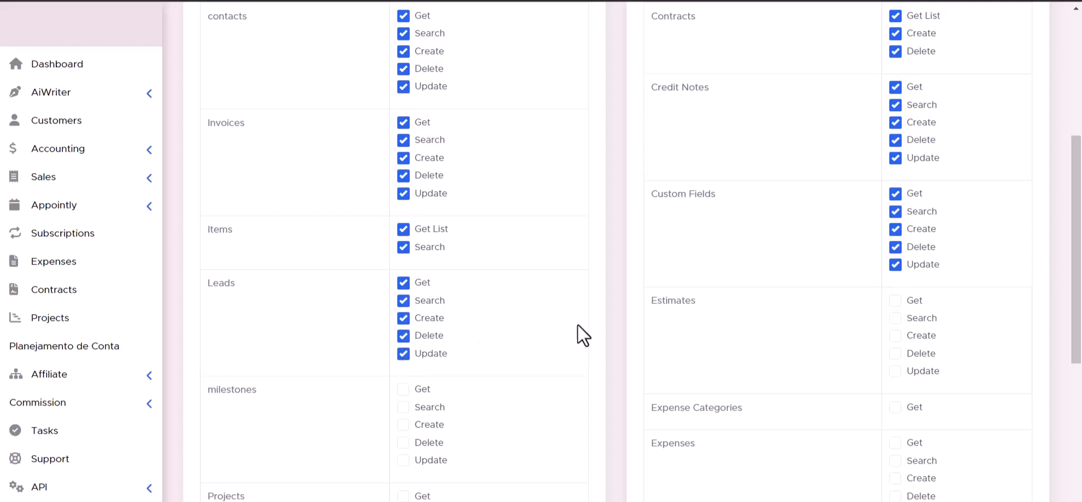
pyautogui.click(896, 317)
pyautogui.click(895, 335)
pyautogui.click(896, 353)
pyautogui.click(895, 371)
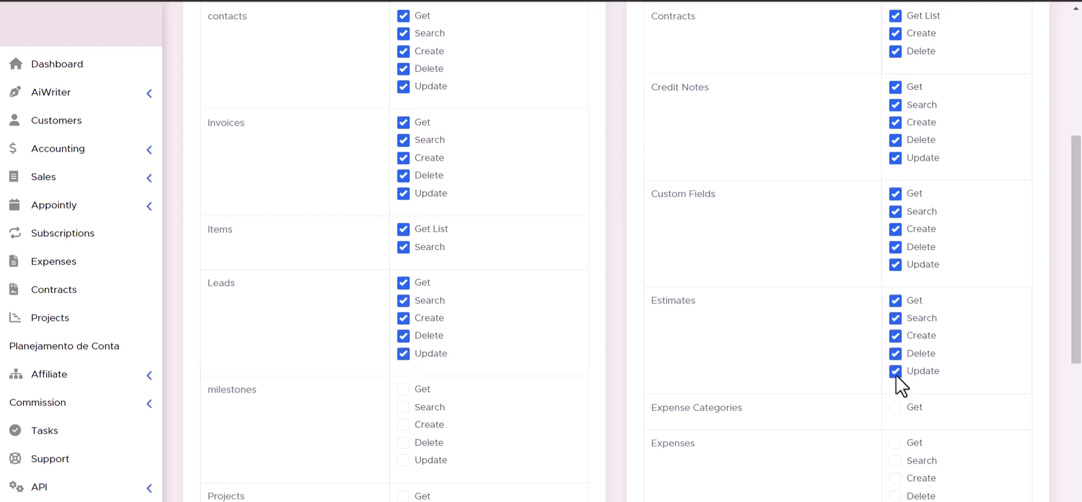
pyautogui.scroll(-1, 896, 375)
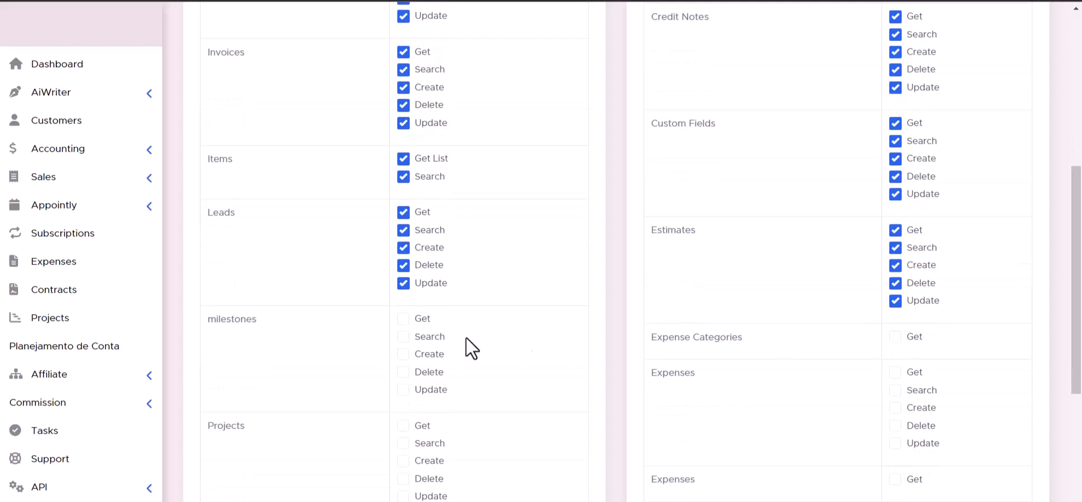
pyautogui.scroll(-2, 407, 328)
pyautogui.scroll(-2, 787, 215)
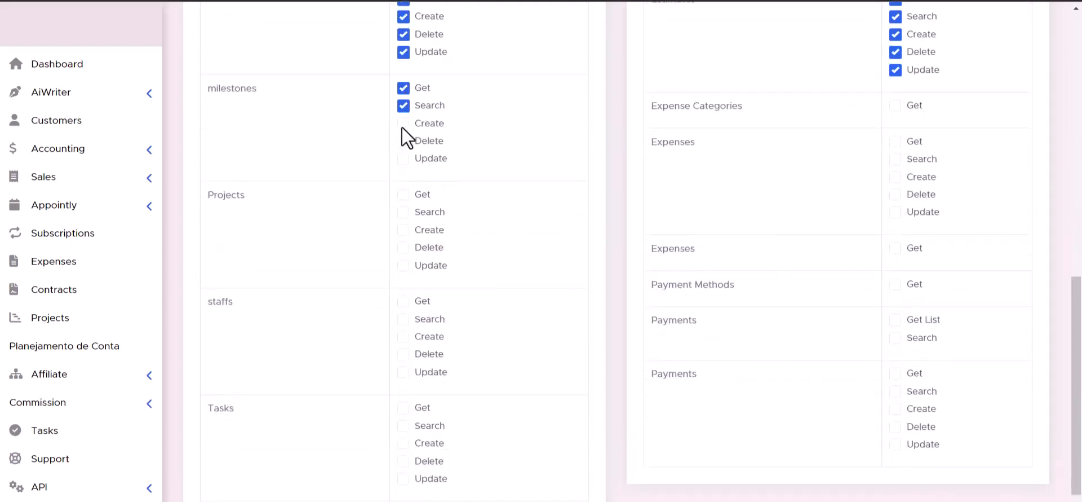
pyautogui.click(404, 160)
pyautogui.click(405, 247)
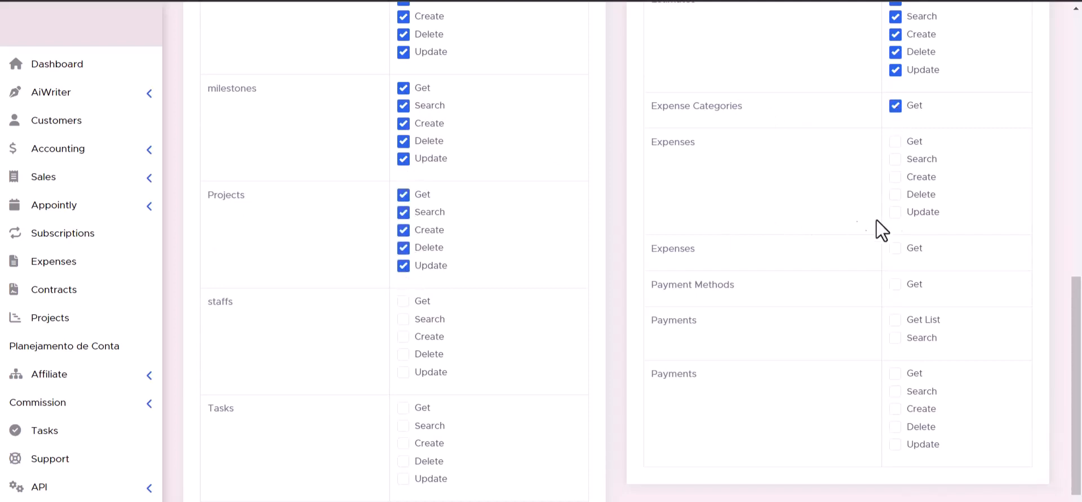
pyautogui.click(896, 158)
pyautogui.click(896, 142)
pyautogui.click(405, 302)
pyautogui.click(404, 354)
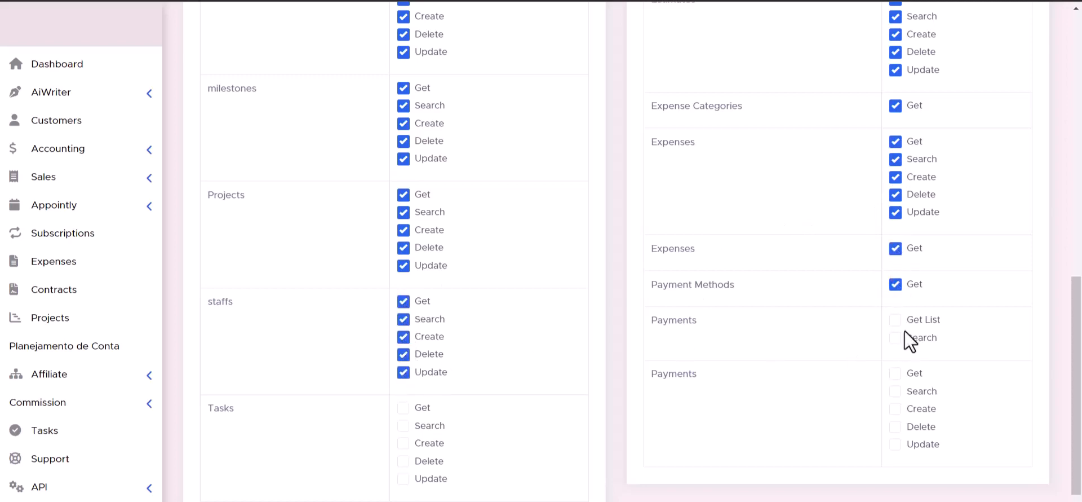
pyautogui.click(895, 320)
pyautogui.scroll(-2, 621, 330)
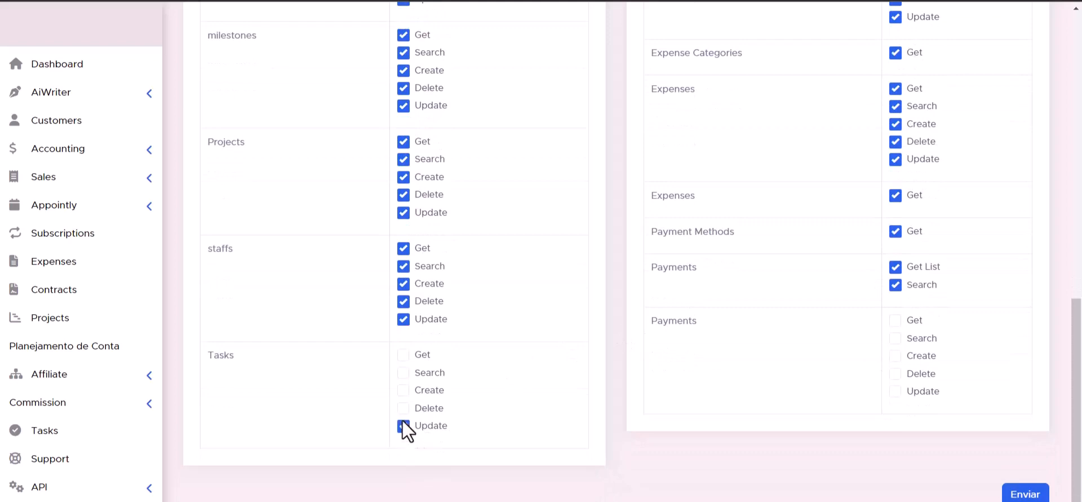
pyautogui.click(403, 408)
pyautogui.click(403, 389)
pyautogui.click(403, 372)
pyautogui.click(403, 354)
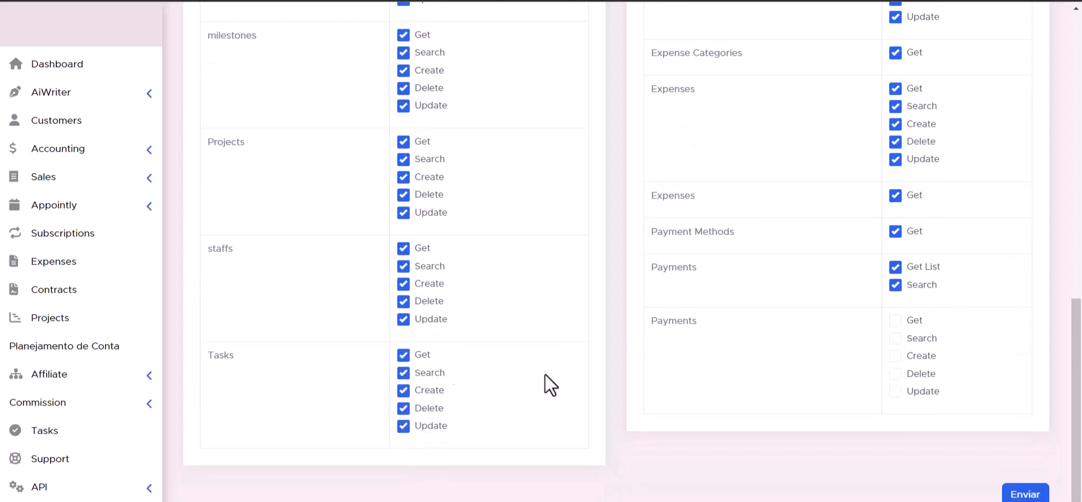
pyautogui.click(895, 373)
pyautogui.click(895, 320)
# Copy the saved Bit Integrations token and paste it into the API Token field
pyautogui.scroll(1, 675, 398)
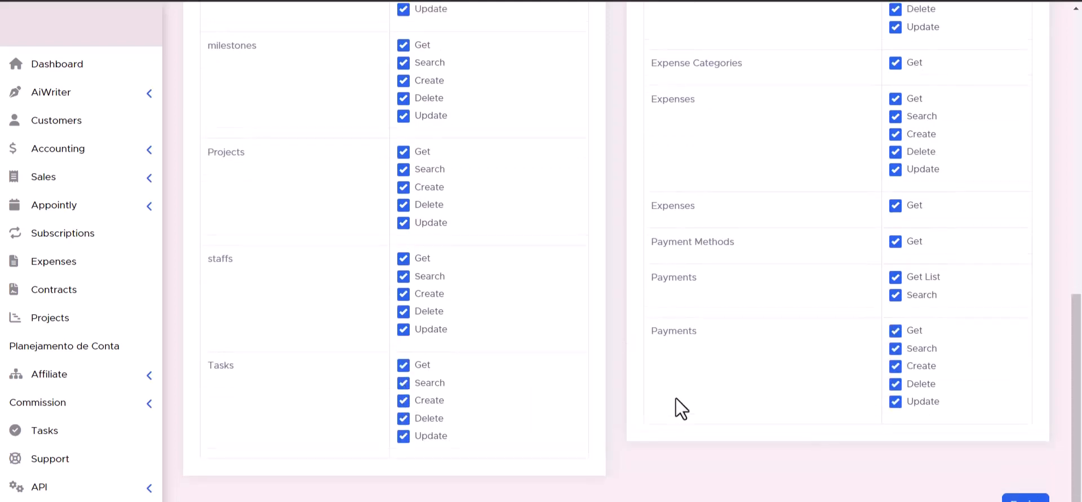
pyautogui.scroll(-1, 676, 398)
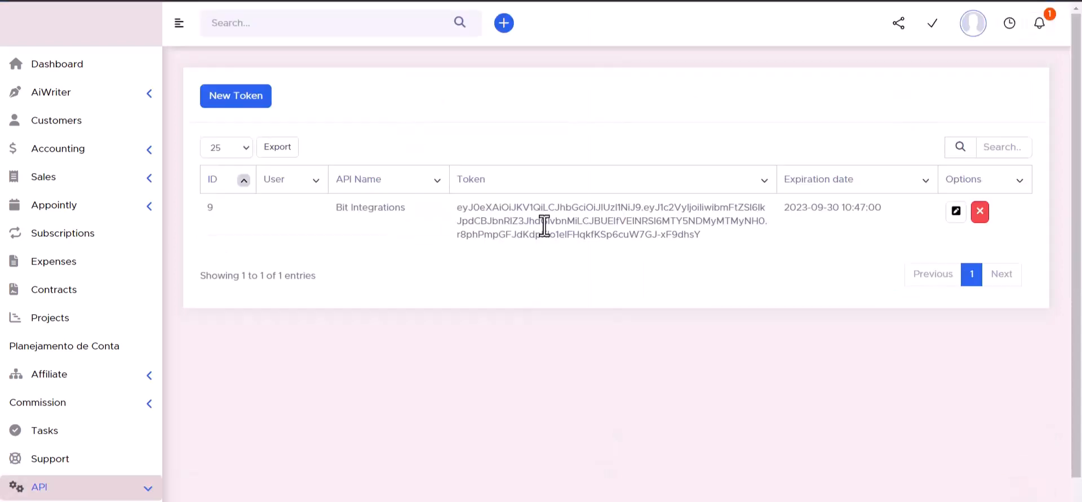
pyautogui.tripleClick(545, 221)
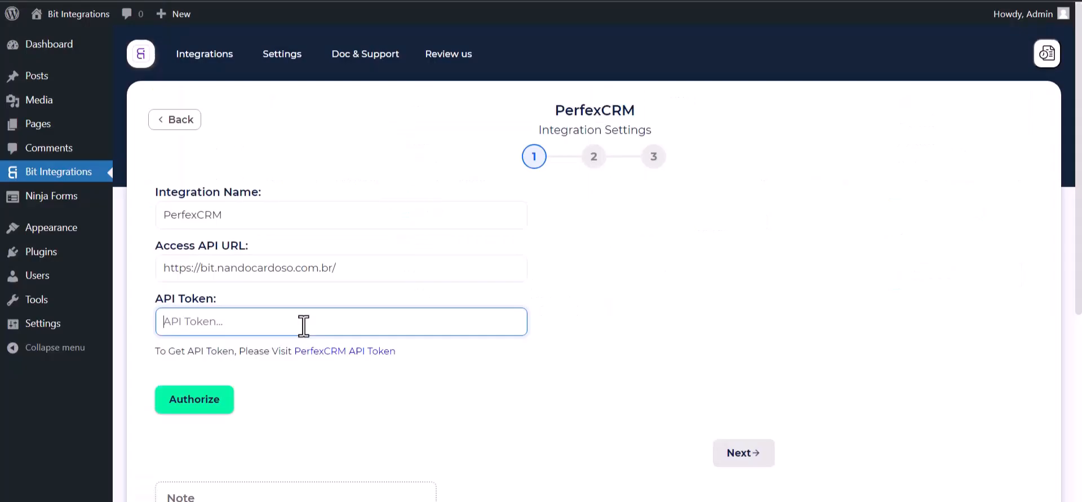
pyautogui.hotkey('ctrl', 'v')
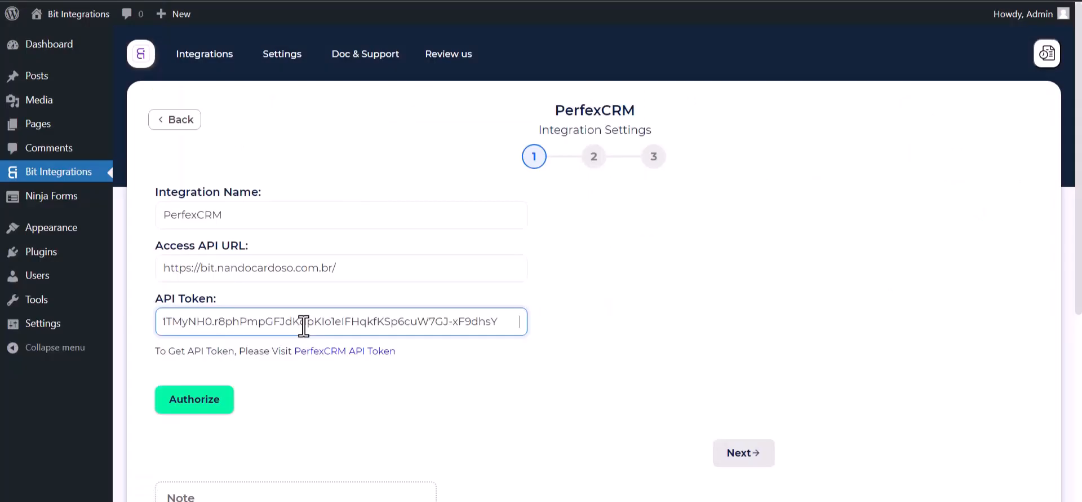
# Authorize the PerfexCRM connection and advance to step 2, action selection
pyautogui.click(197, 399)
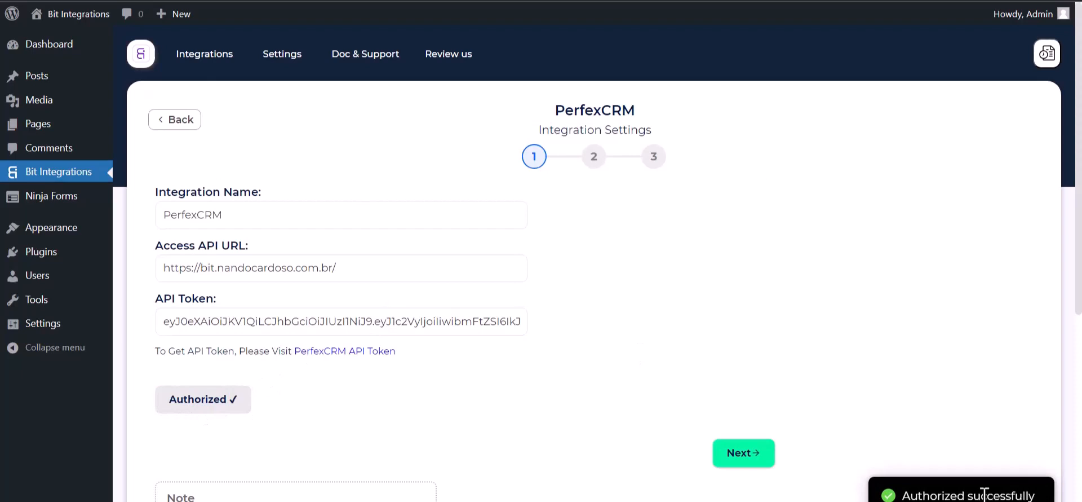
pyautogui.scroll(-1, 642, 290)
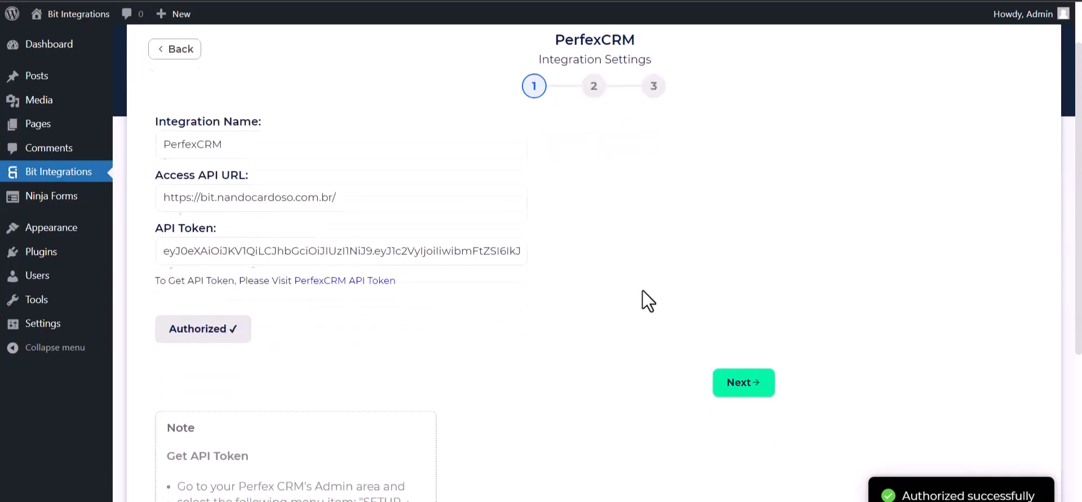
pyautogui.scroll(1, 638, 291)
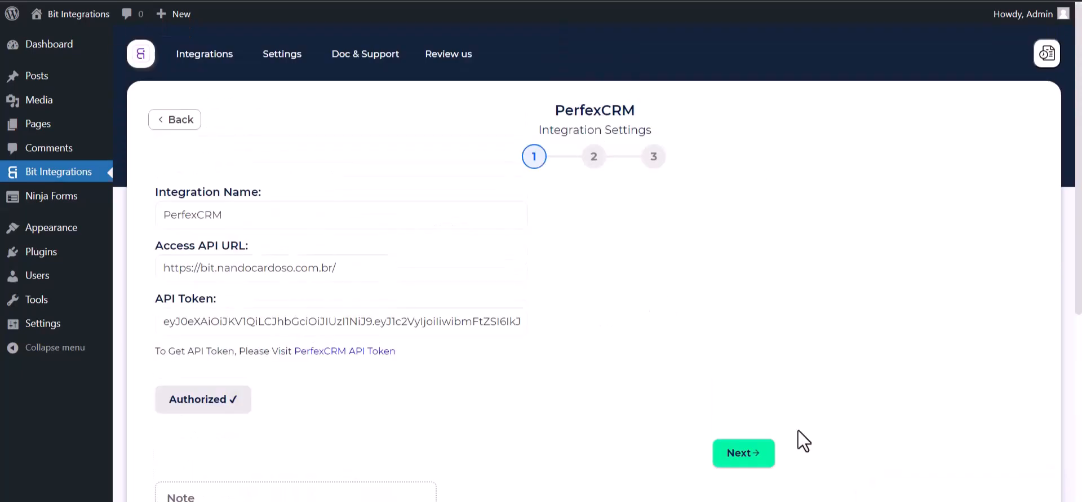
pyautogui.click(743, 453)
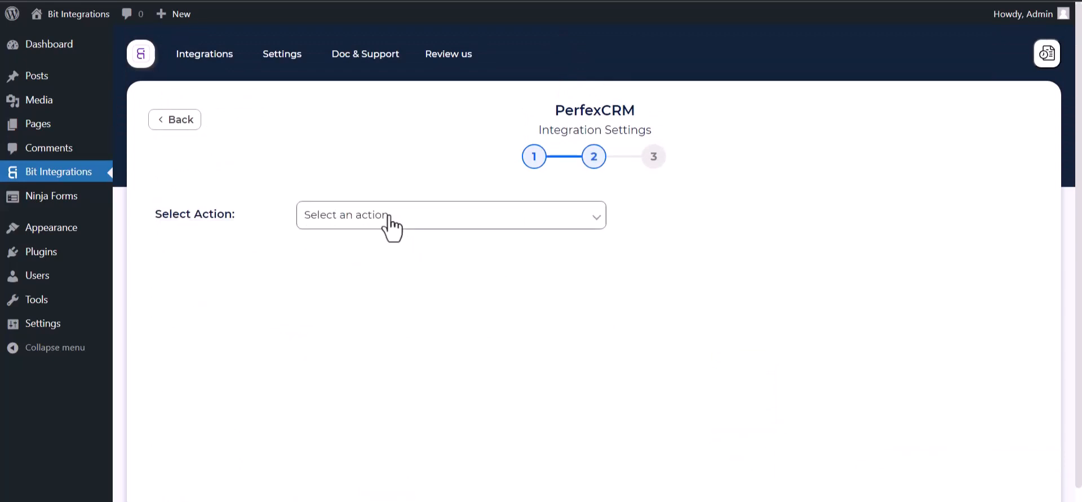
# Choose Create Contact as the action for the Bit Integrations customer
pyautogui.click(424, 223)
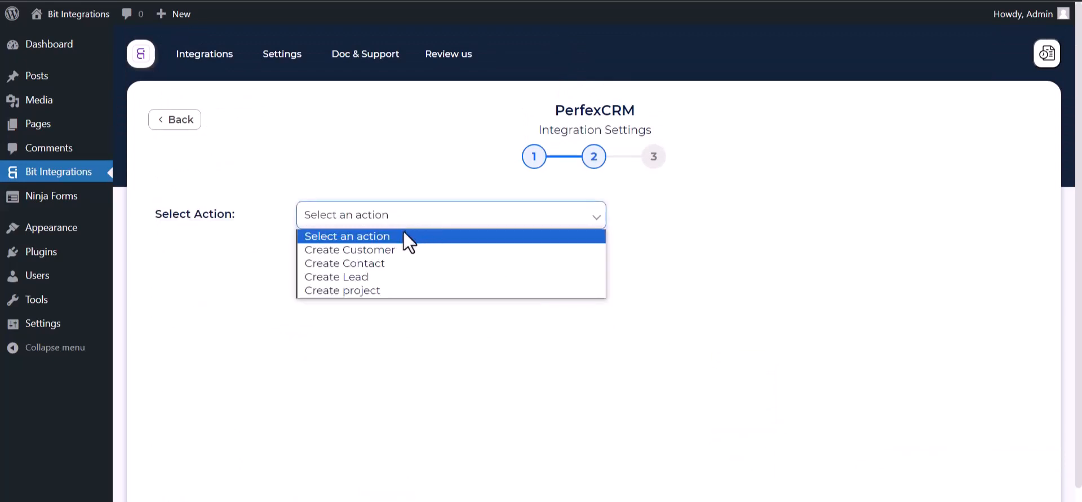
pyautogui.click(371, 268)
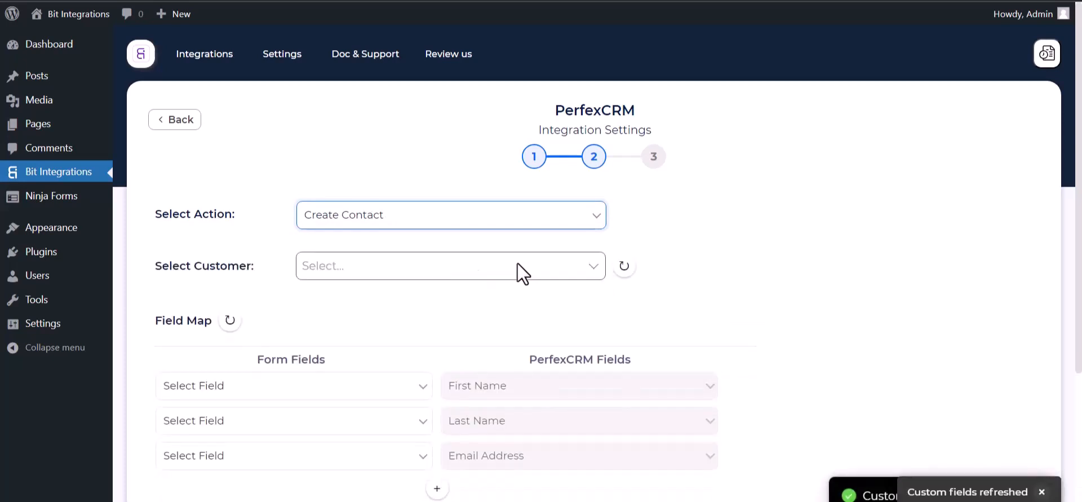
pyautogui.scroll(-1, 518, 263)
pyautogui.click(363, 226)
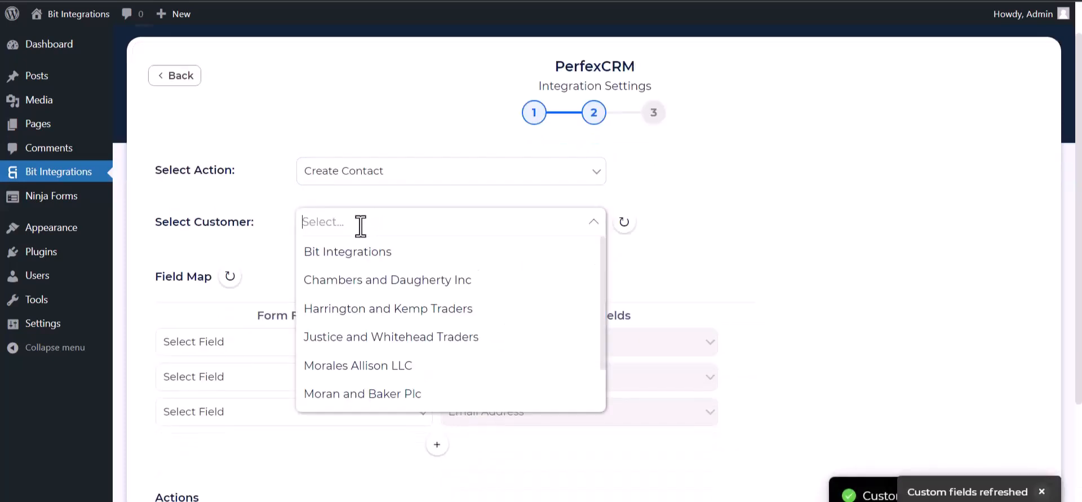
pyautogui.click(348, 258)
# Map the form's First Name, Last Name and Email fields to PerfexCRM
pyautogui.scroll(-4, 420, 241)
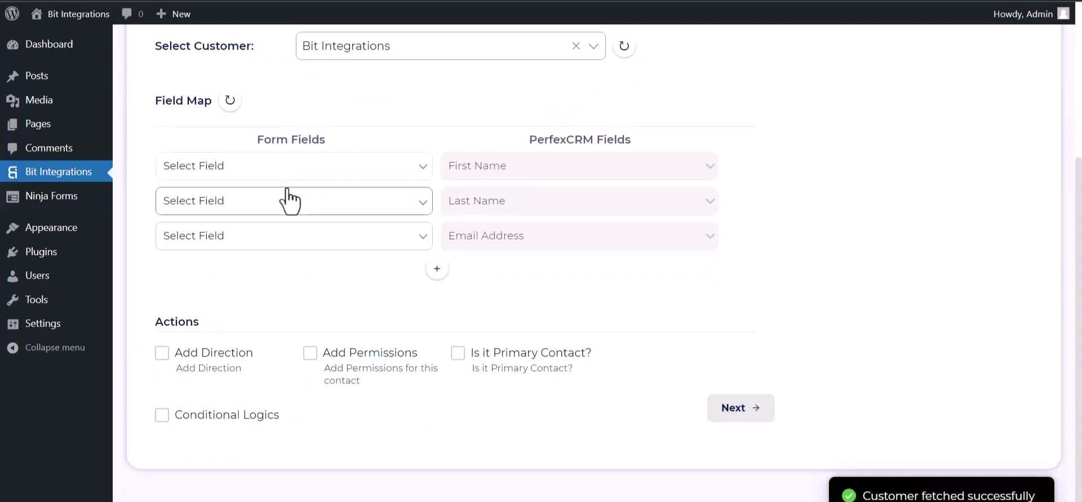
pyautogui.click(316, 168)
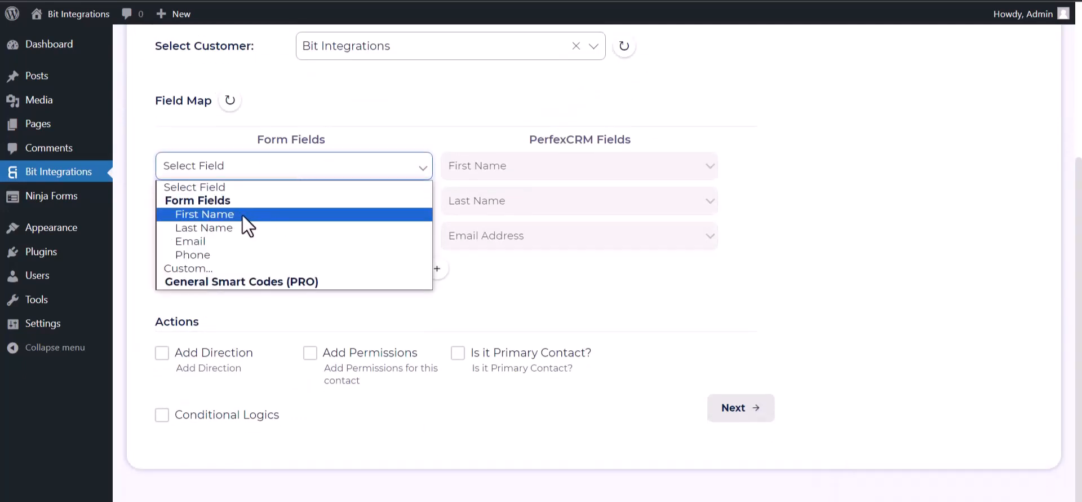
pyautogui.click(307, 215)
pyautogui.click(302, 211)
pyautogui.click(286, 261)
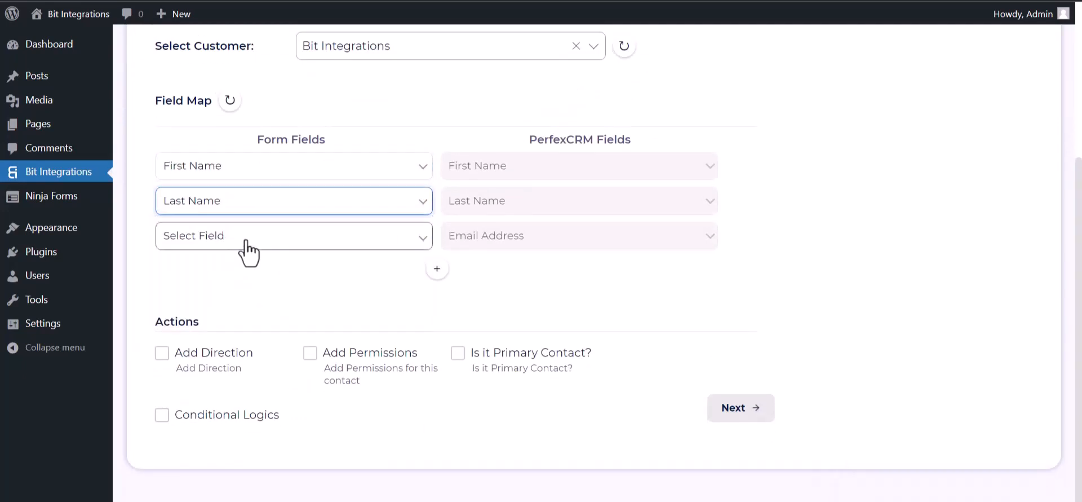
pyautogui.click(248, 240)
pyautogui.click(219, 311)
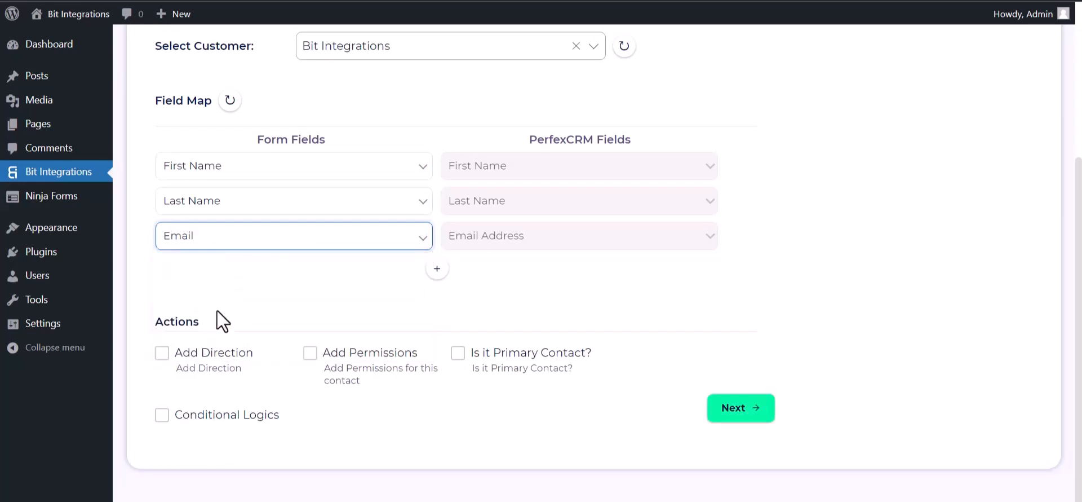
# Add a fourth mapping linking the form's Phone field to PerfexCRM Phone Number
pyautogui.click(438, 270)
pyautogui.click(473, 278)
pyautogui.click(468, 318)
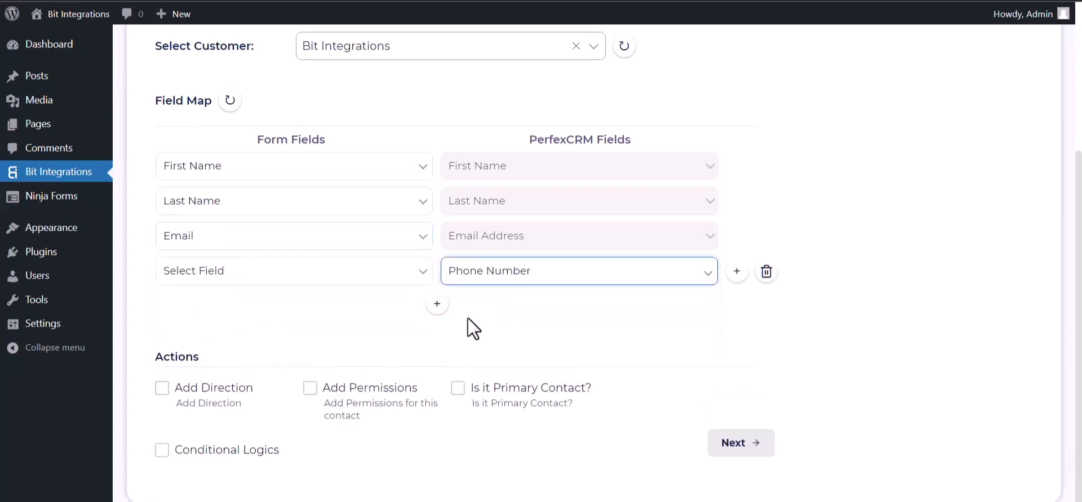
pyautogui.click(373, 276)
pyautogui.click(283, 365)
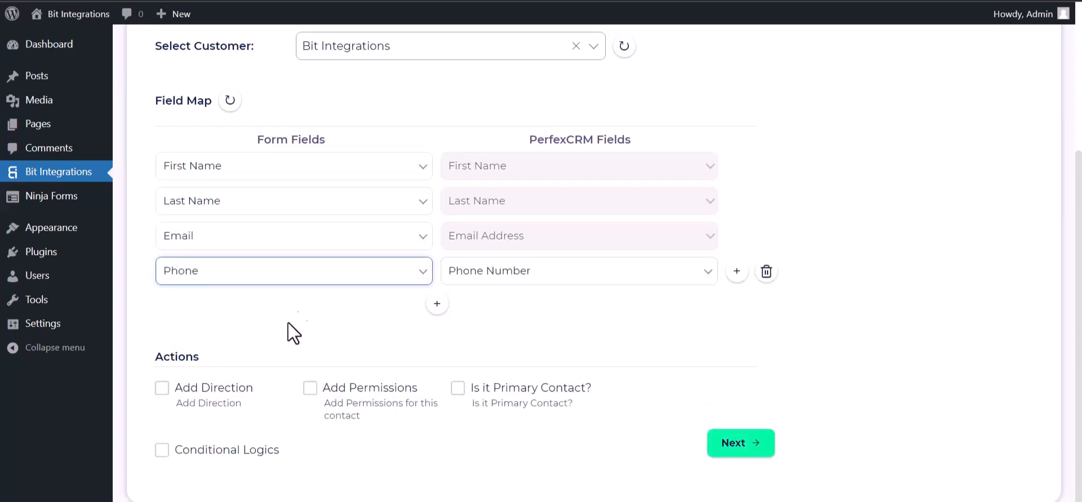
pyautogui.scroll(-1, 338, 304)
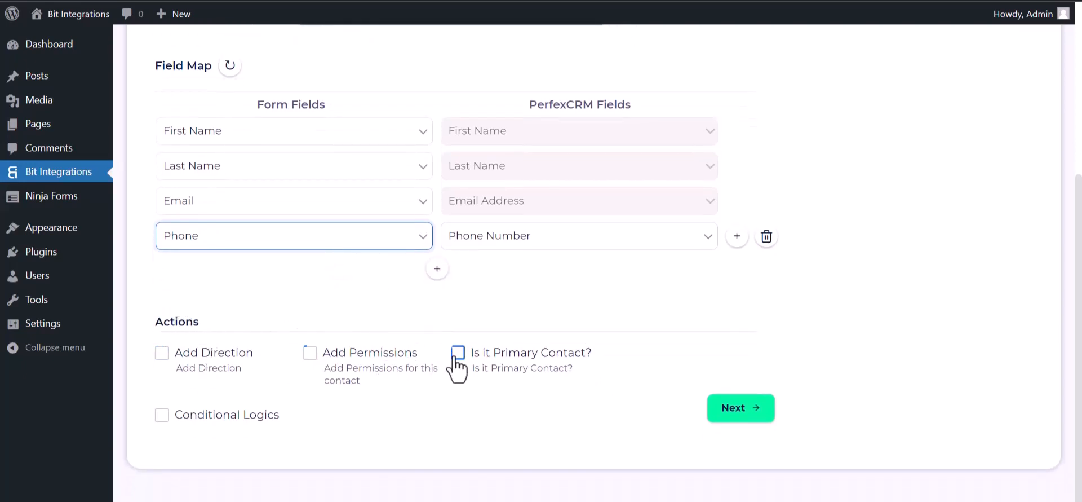
# Leave conditional logic disabled and Finish & Save the PerfexCRM integration
pyautogui.click(161, 414)
pyautogui.scroll(-3, 188, 396)
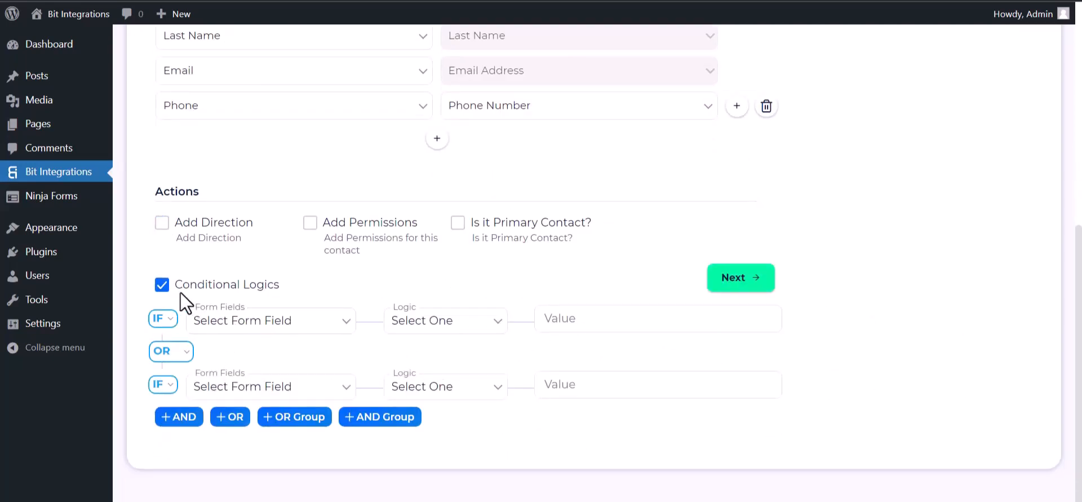
pyautogui.click(161, 285)
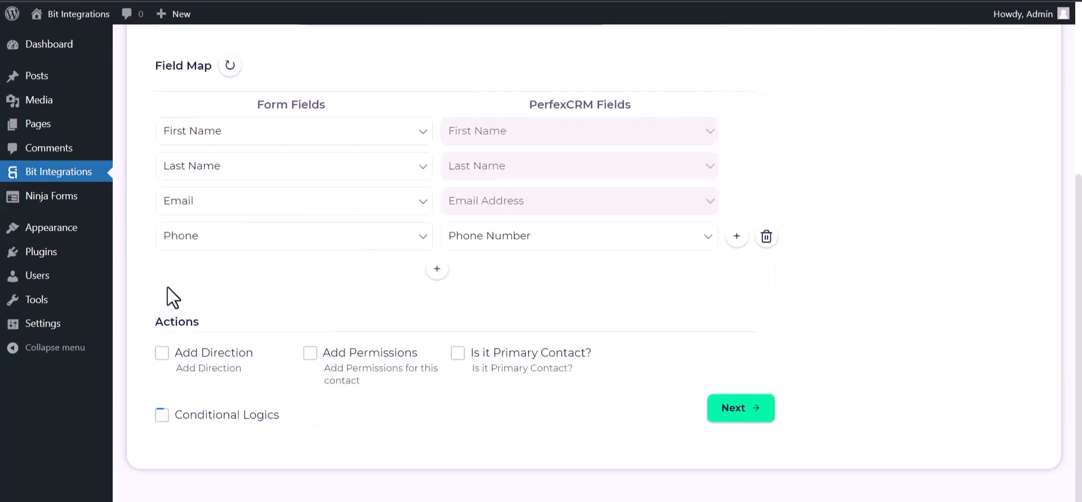
pyautogui.click(750, 412)
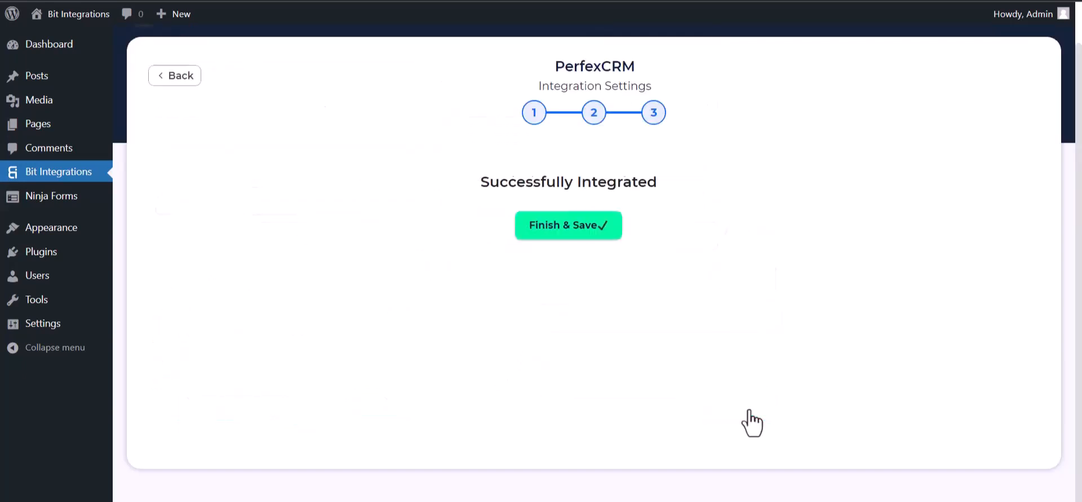
pyautogui.click(590, 229)
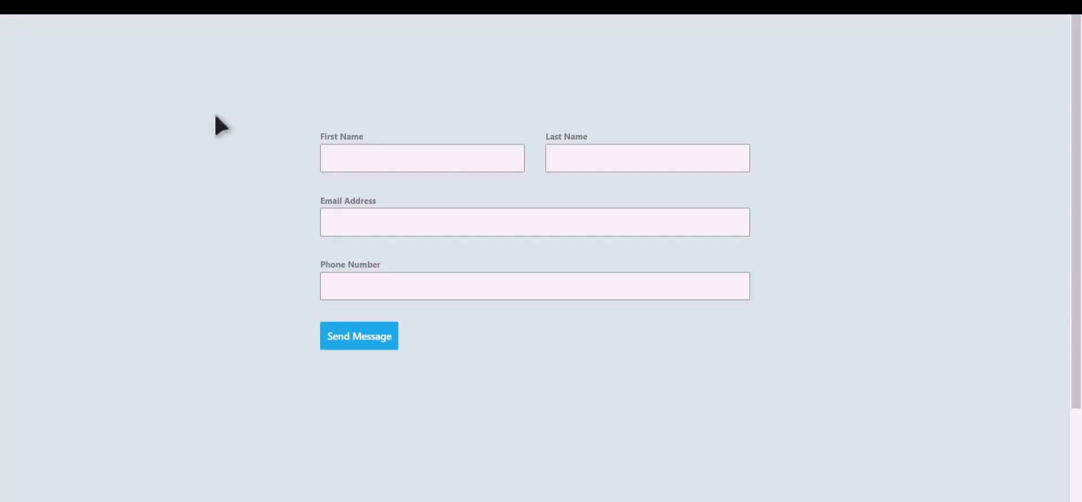
# Submit the contact form with the Bit Integrations name, a test email and phone number
pyautogui.click(439, 161)
pyautogui.write('Bi')
pyautogui.write('Integratio')
pyautogui.write('ns')
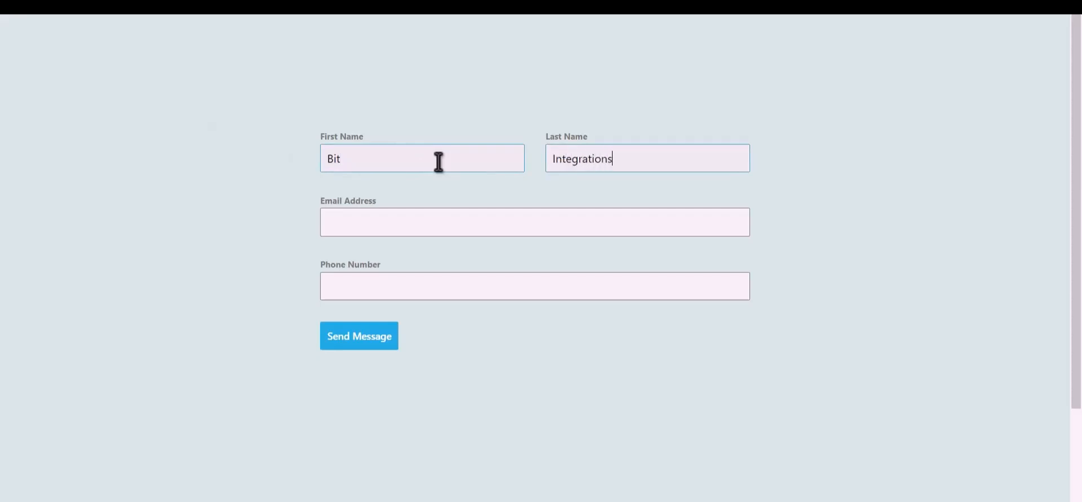
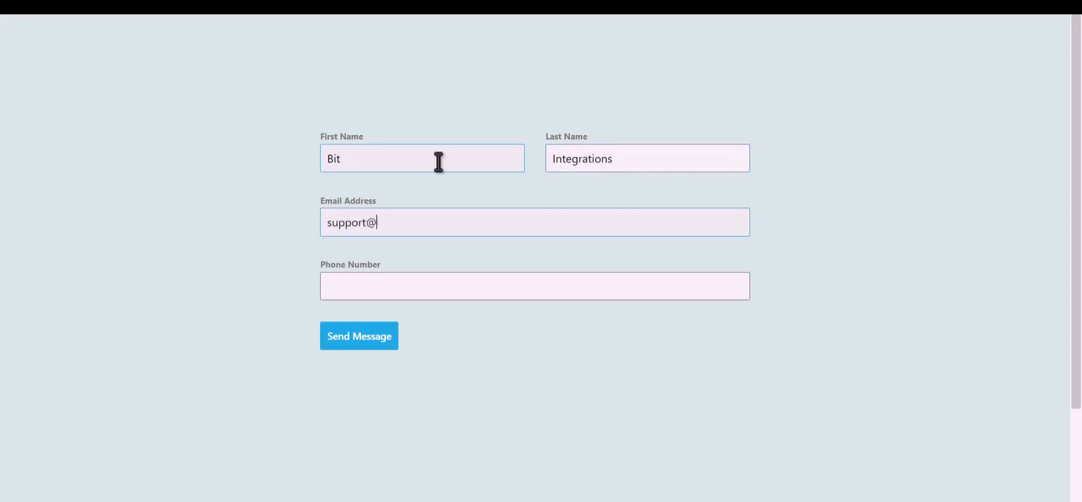
pyautogui.write('444555666')
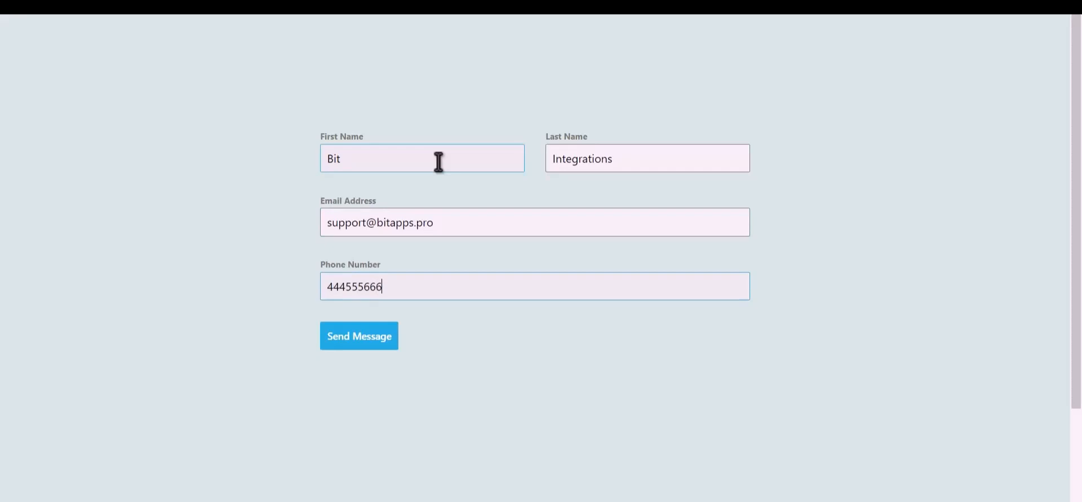
pyautogui.click(367, 338)
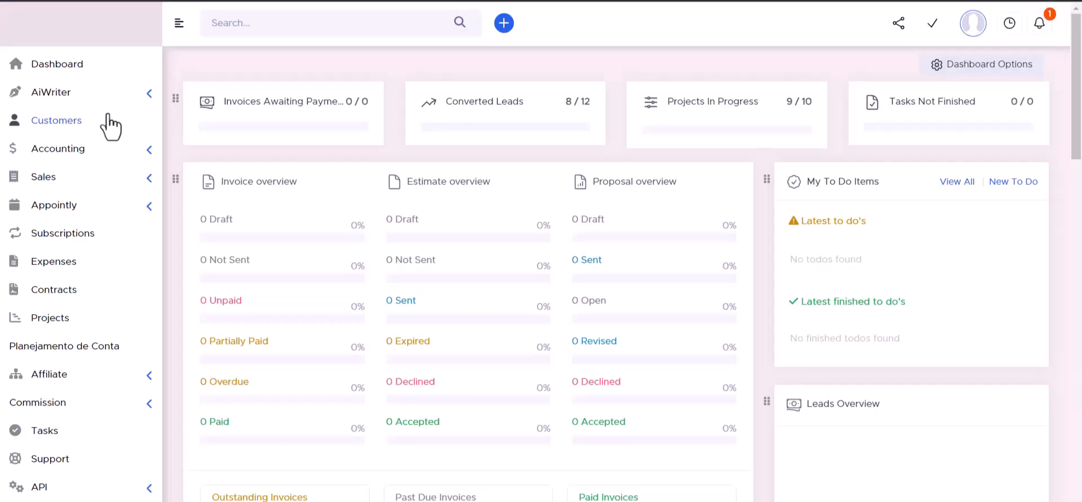
pyautogui.click(108, 117)
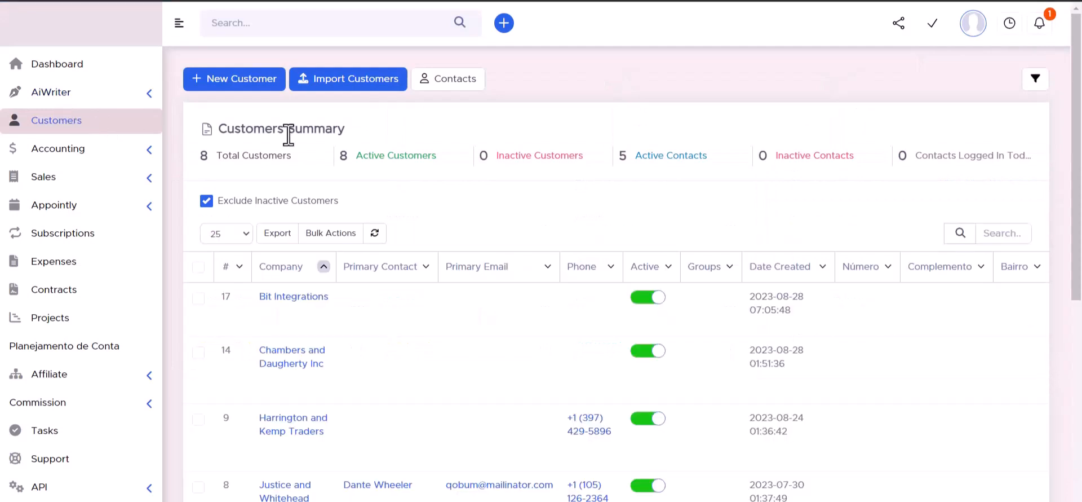
# Open the Bit Integrations customer's Contacts and view the new contact's name, email and phone
pyautogui.moveTo(249, 324)
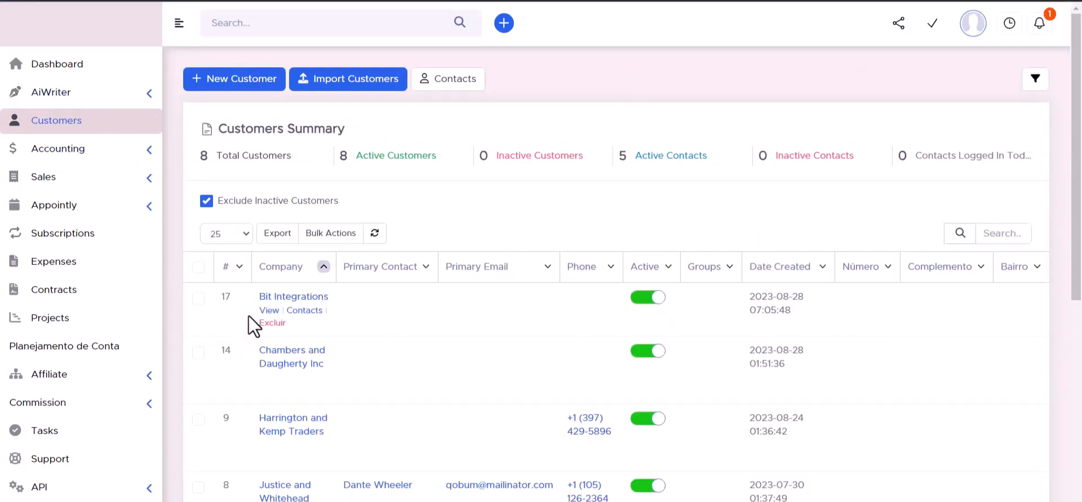
pyautogui.click(294, 299)
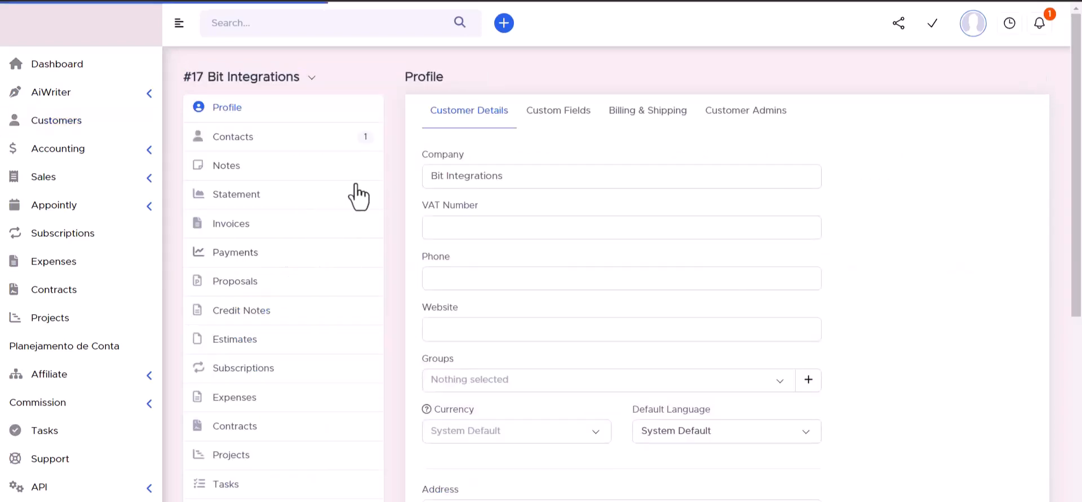
pyautogui.click(232, 141)
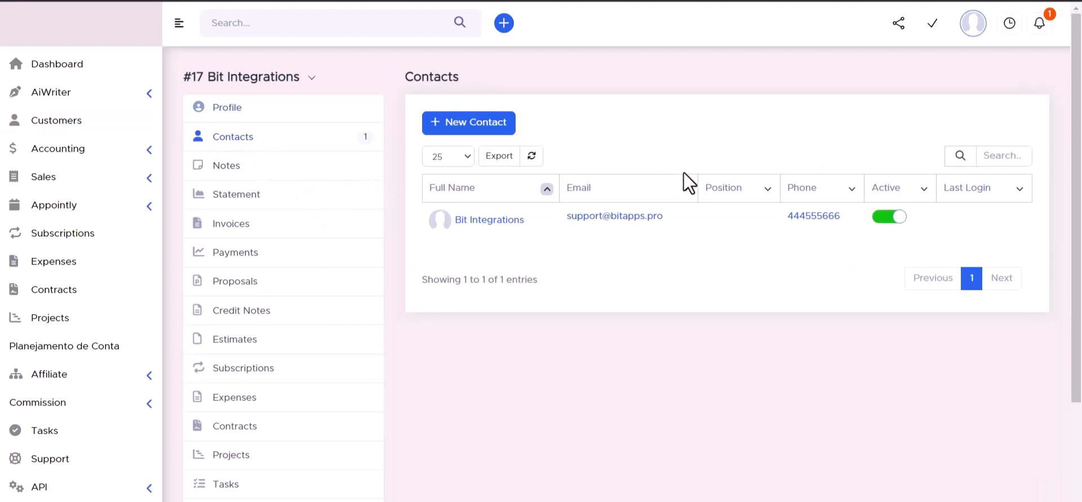
pyautogui.moveTo(540, 219)
pyautogui.click(496, 220)
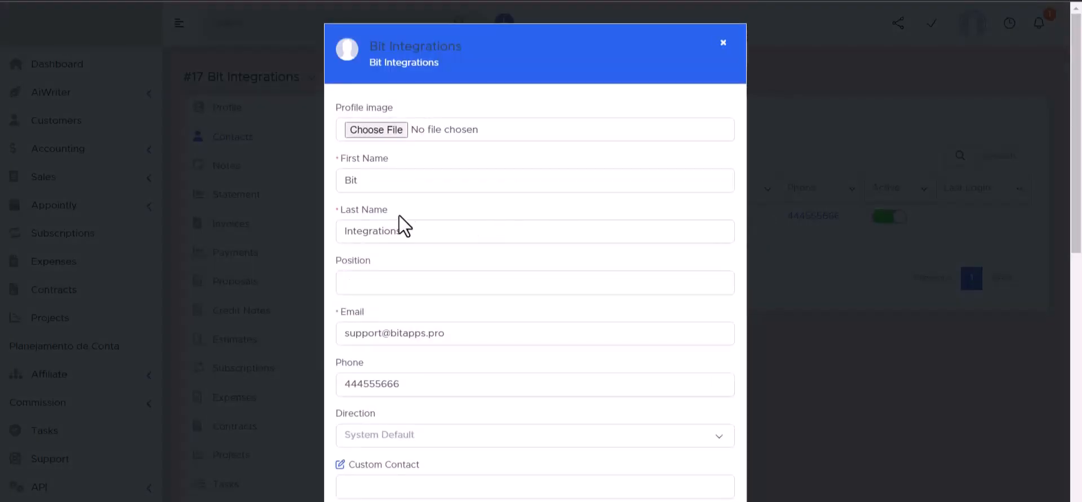
pyautogui.scroll(-2, 377, 216)
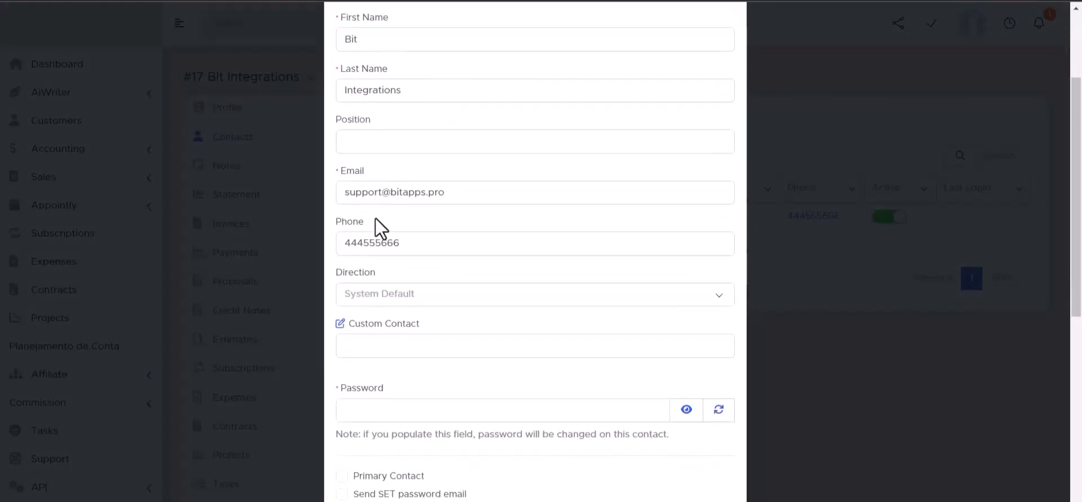
pyautogui.scroll(-2, 421, 318)
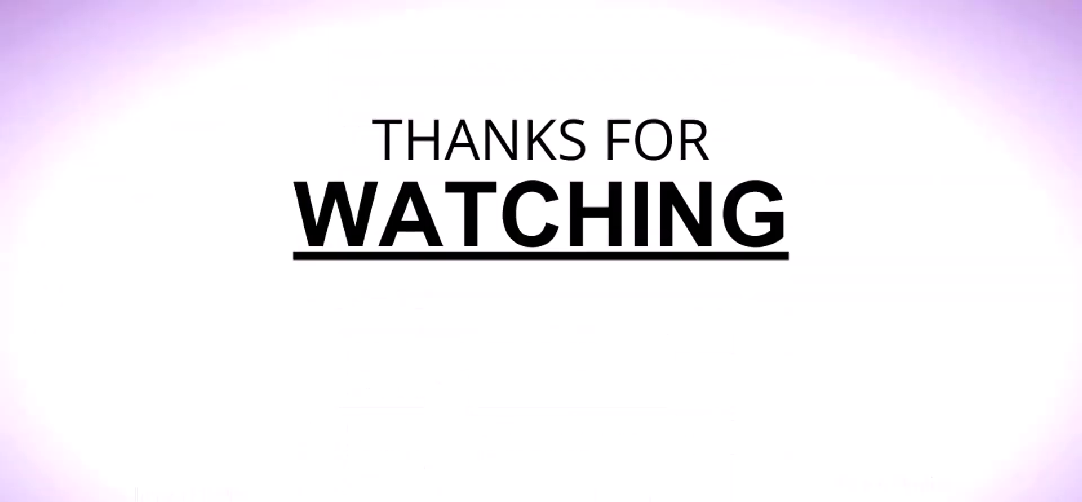